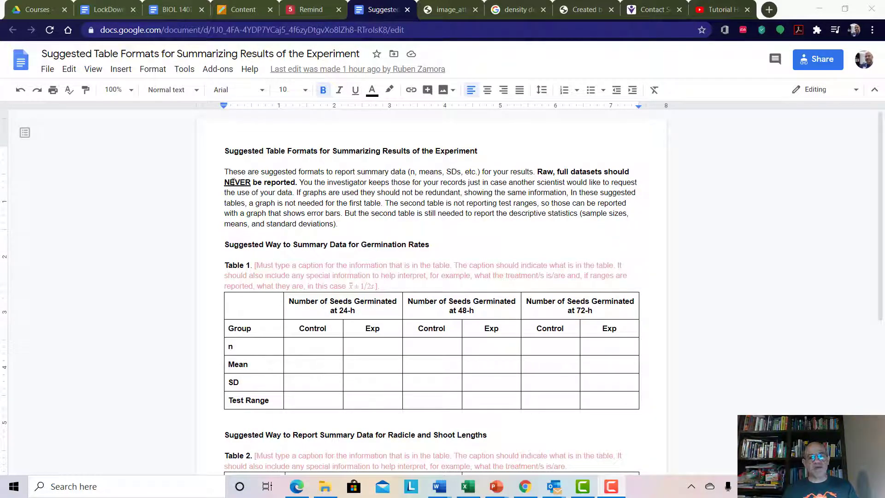
# Look over the introductory paragraph and Table 1's Test Range row in the table formats document
pyautogui.moveTo(223, 172); pyautogui.dragTo(336, 225)
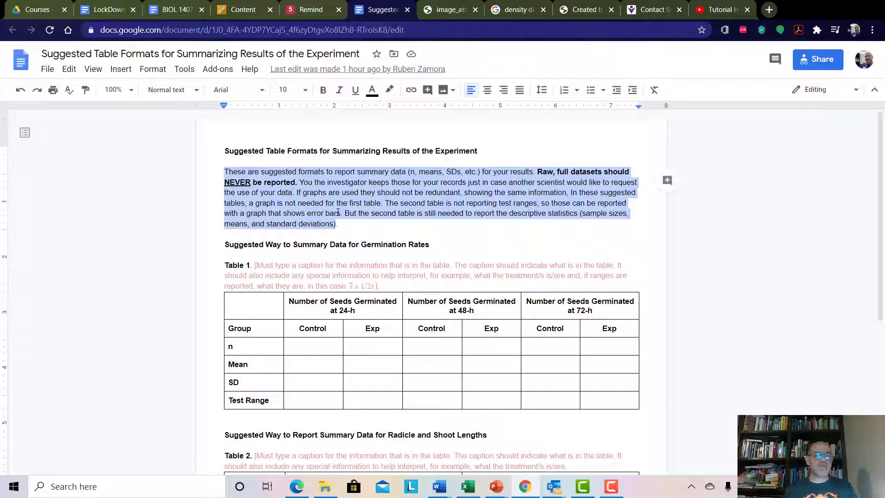
pyautogui.click(386, 201)
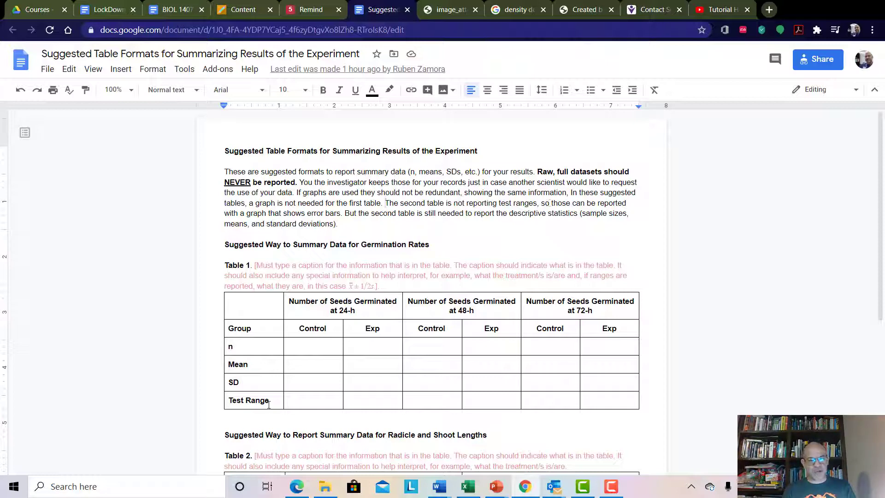
pyautogui.moveTo(269, 400); pyautogui.dragTo(256, 400)
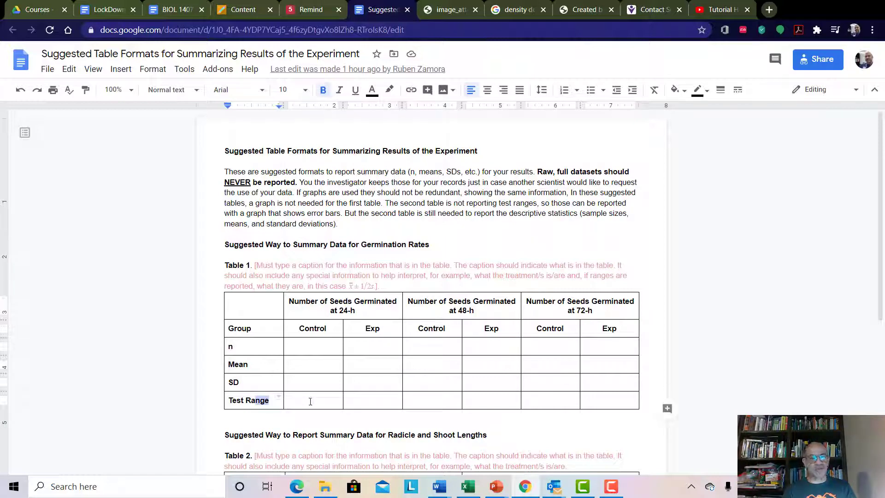
pyautogui.click(308, 402)
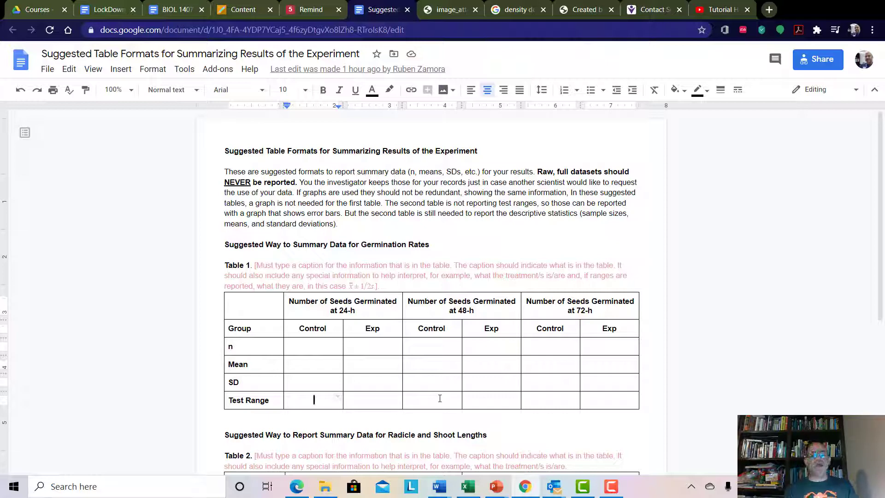
pyautogui.scroll(-5, 424, 389)
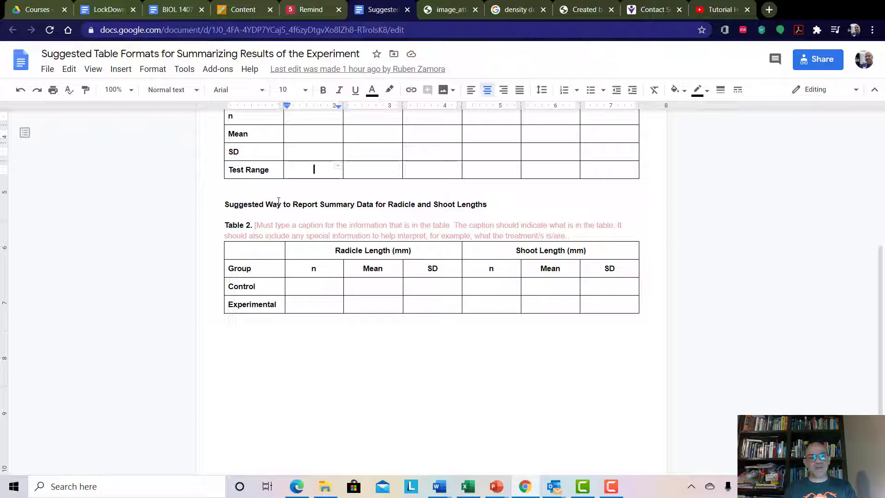
pyautogui.scroll(3, 284, 236)
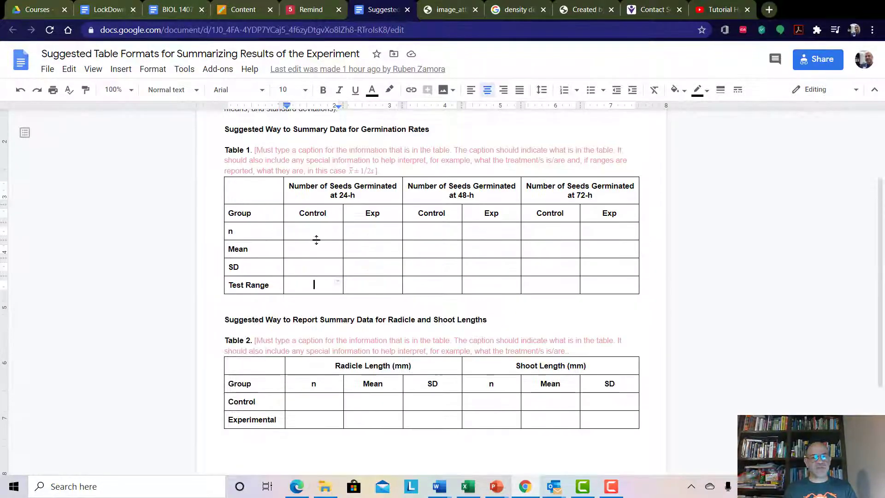
pyautogui.scroll(-1, 301, 354)
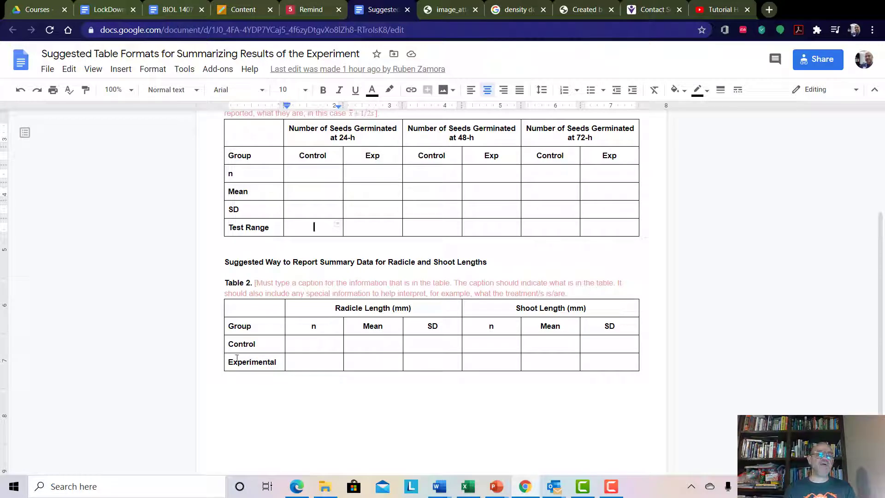
pyautogui.scroll(3, 278, 316)
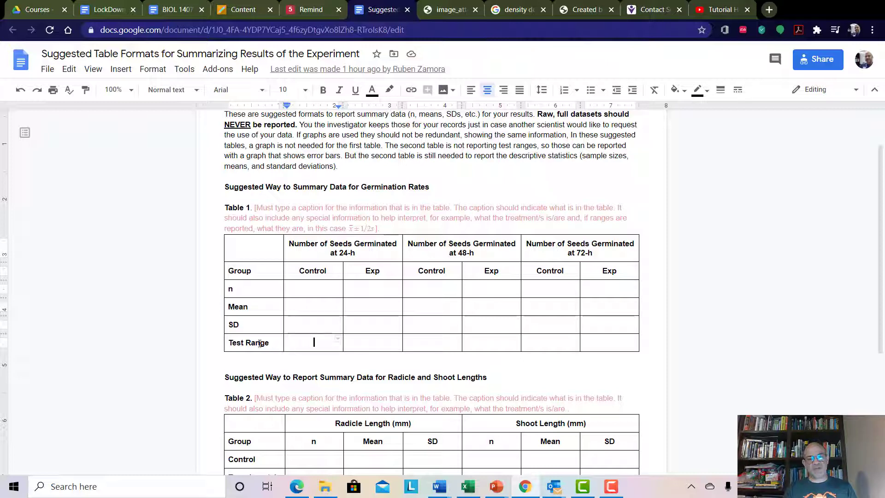
# Review Table 1's Test Range label and place the cursor in the Mean Control cell
pyautogui.moveTo(231, 343); pyautogui.dragTo(266, 343)
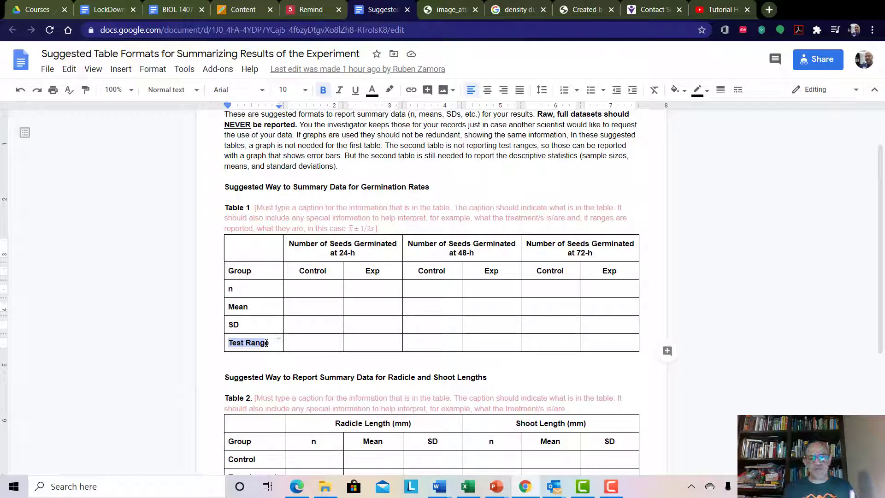
pyautogui.scroll(-3, 273, 389)
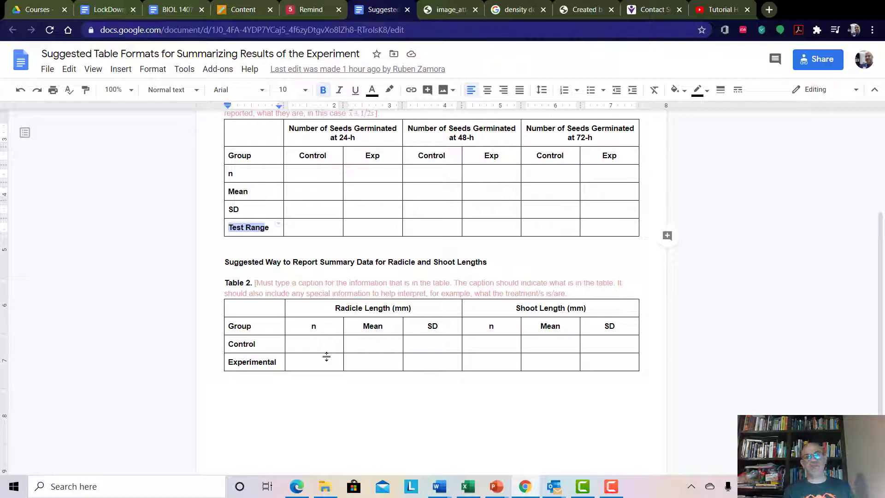
pyautogui.scroll(4, 323, 357)
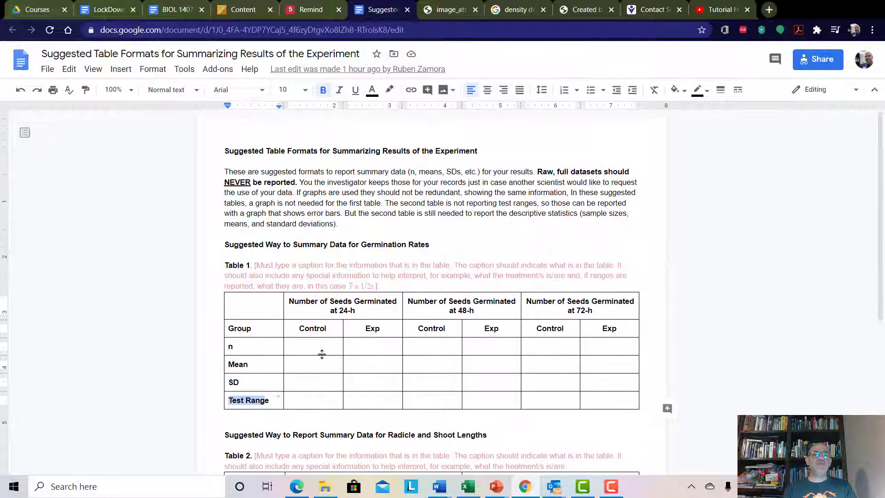
pyautogui.scroll(-3, 323, 355)
pyautogui.scroll(3, 322, 353)
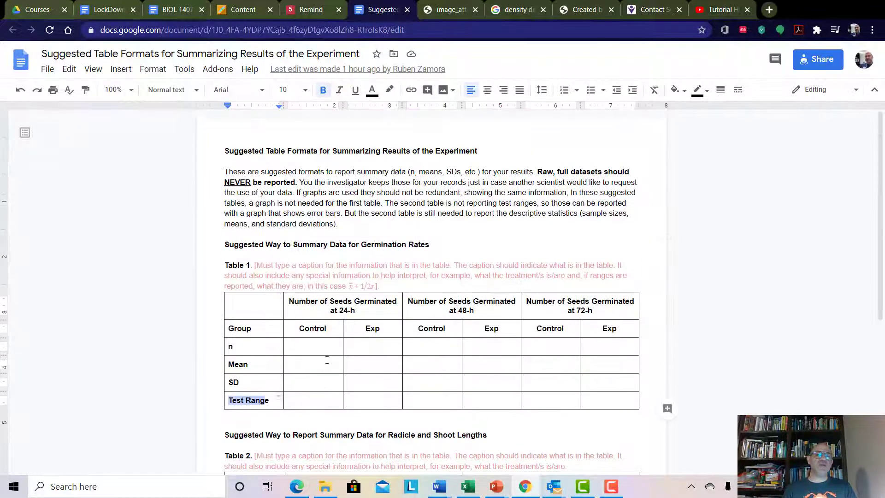
pyautogui.click(325, 361)
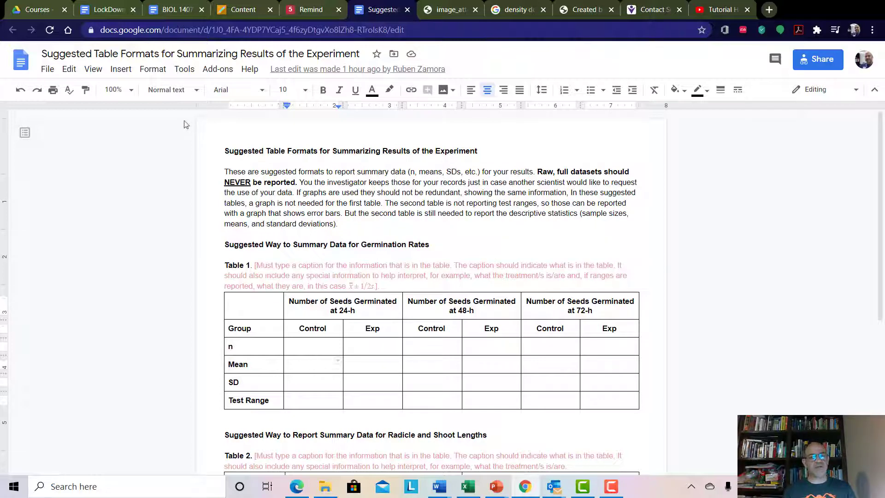
# Download the table formats document as a Microsoft Word (.docx) file, then show the poster browser
pyautogui.click(48, 71)
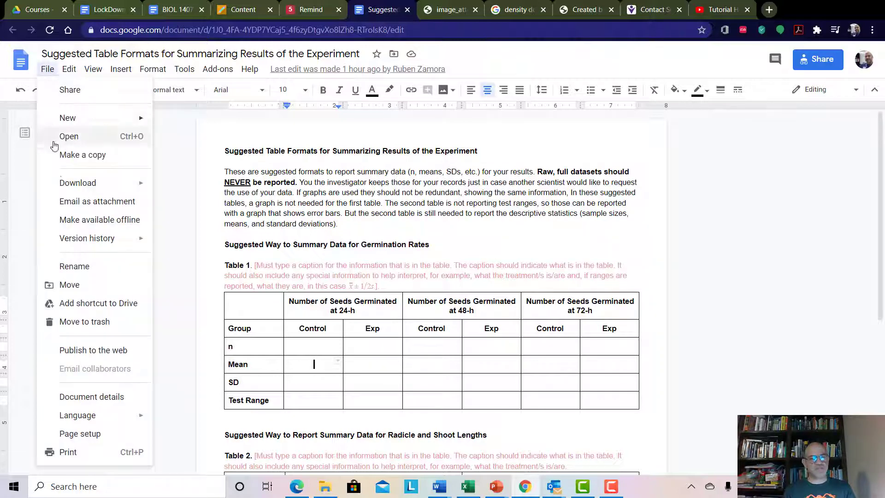
pyautogui.moveTo(103, 183)
pyautogui.click(171, 189)
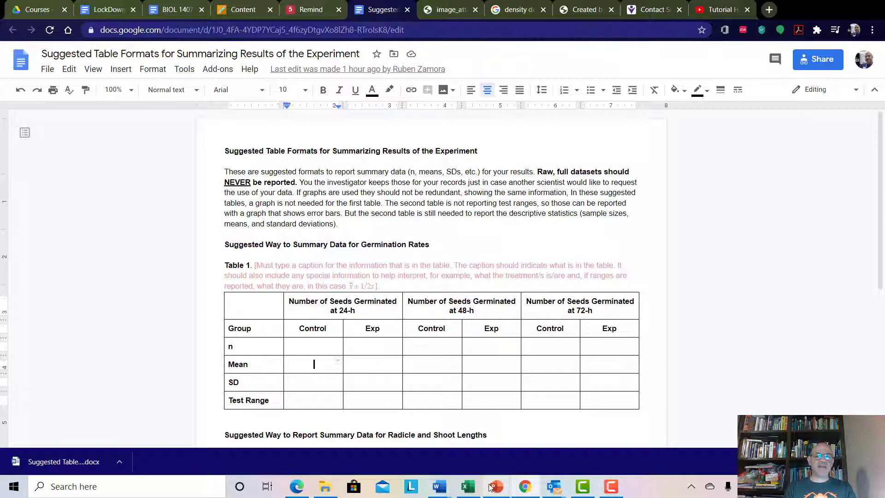
pyautogui.click(300, 487)
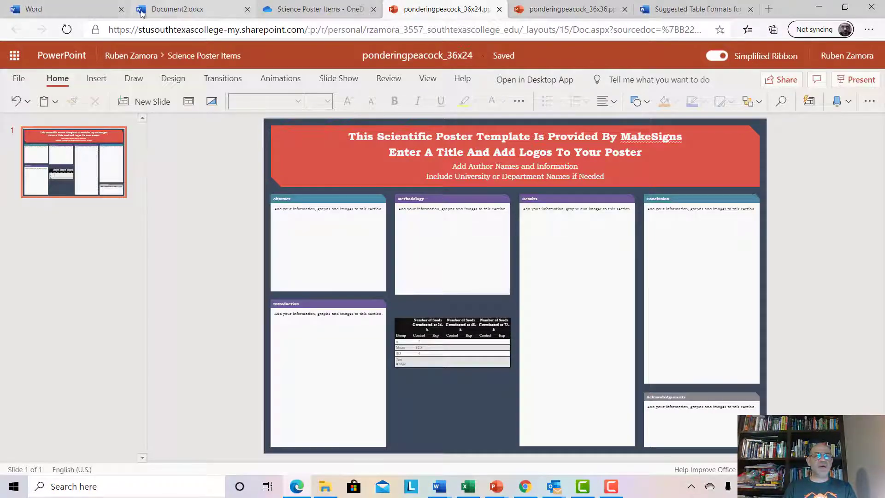
# Open the blank Document2.docx in Word for the web from the Word start page
pyautogui.click(83, 9)
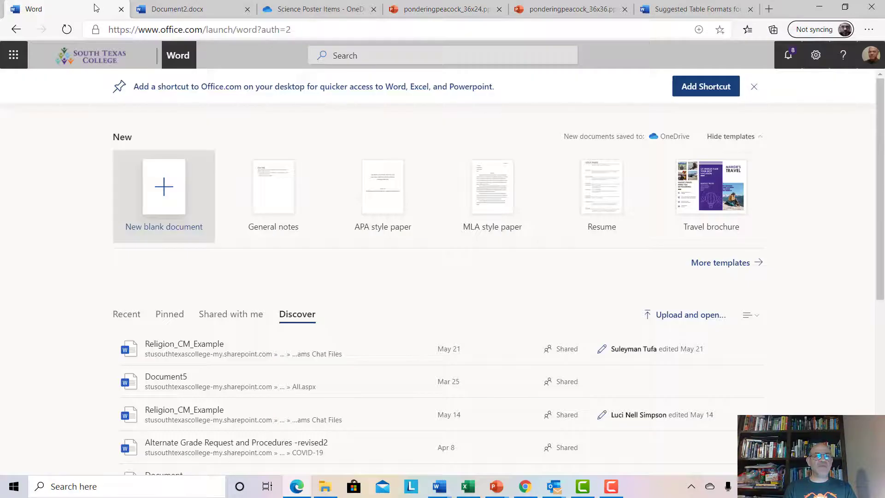
pyautogui.click(15, 53)
pyautogui.click(29, 128)
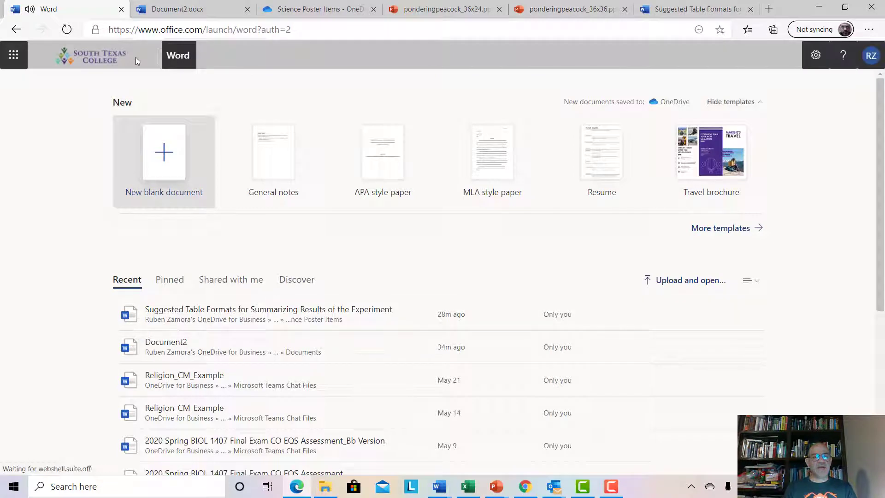
pyautogui.click(166, 12)
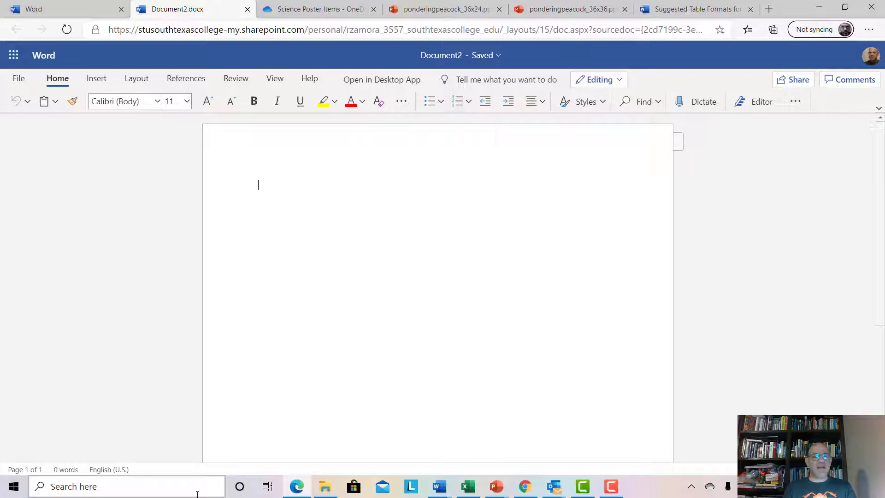
# Open the downloaded table formats .docx in Word and enable editing
pyautogui.click(524, 488)
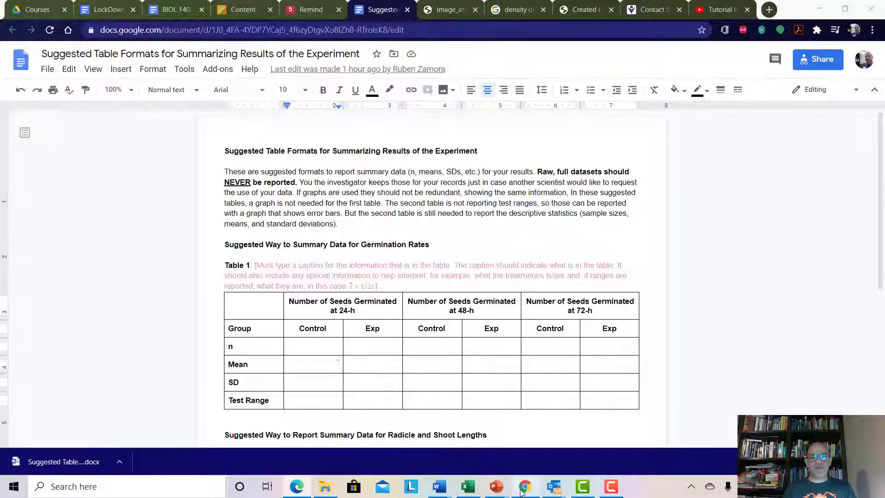
pyautogui.click(77, 463)
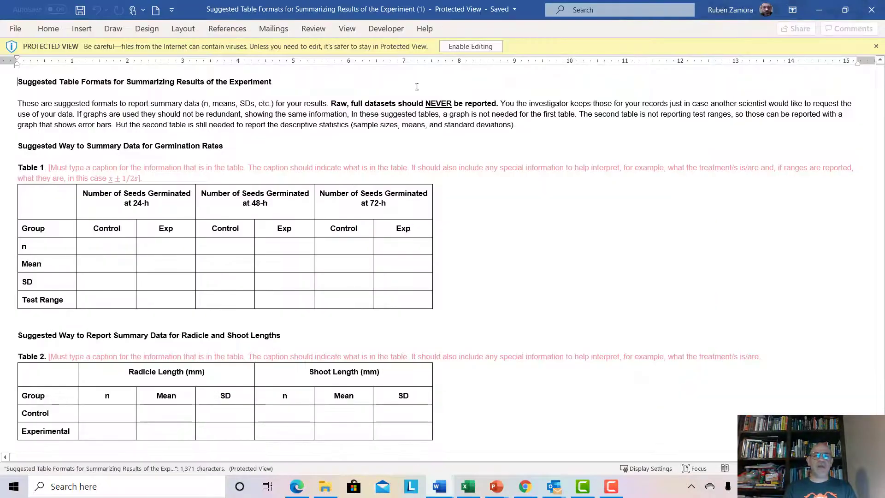
pyautogui.click(471, 46)
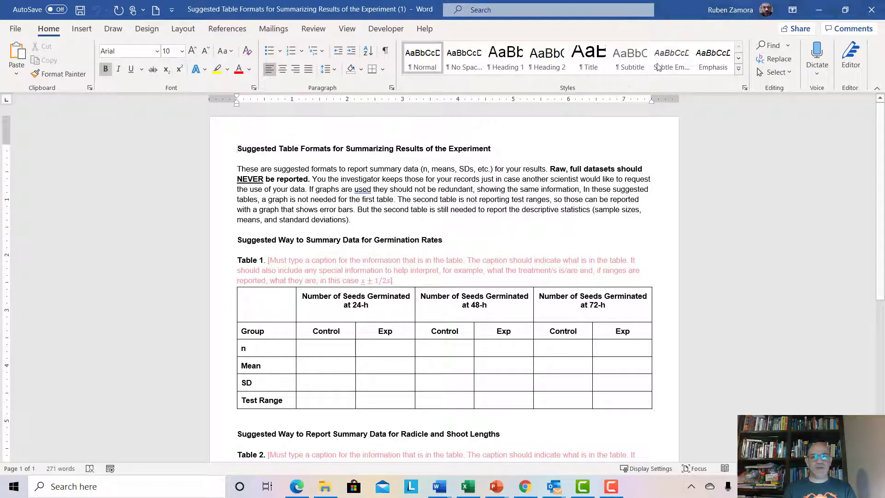
# Restore both Word windows, move them to the right half and lengthen one, then bring up Excel
pyautogui.click(844, 10)
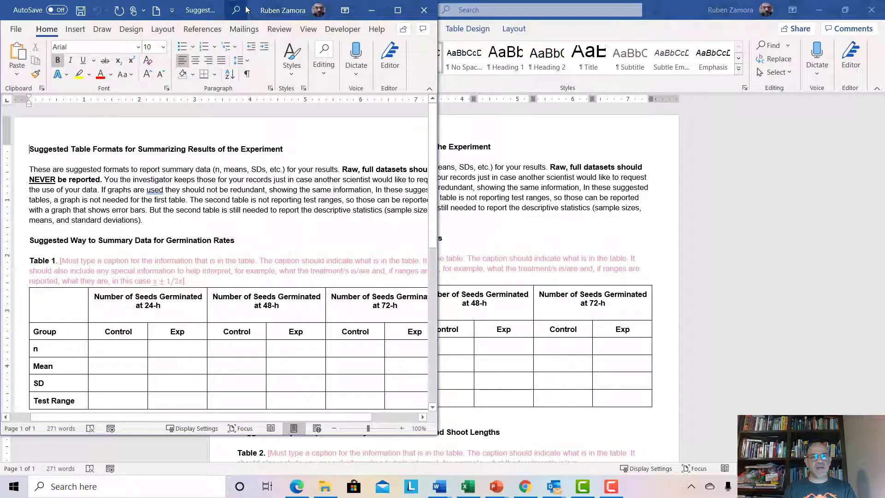
pyautogui.moveTo(247, 8); pyautogui.dragTo(700, 4)
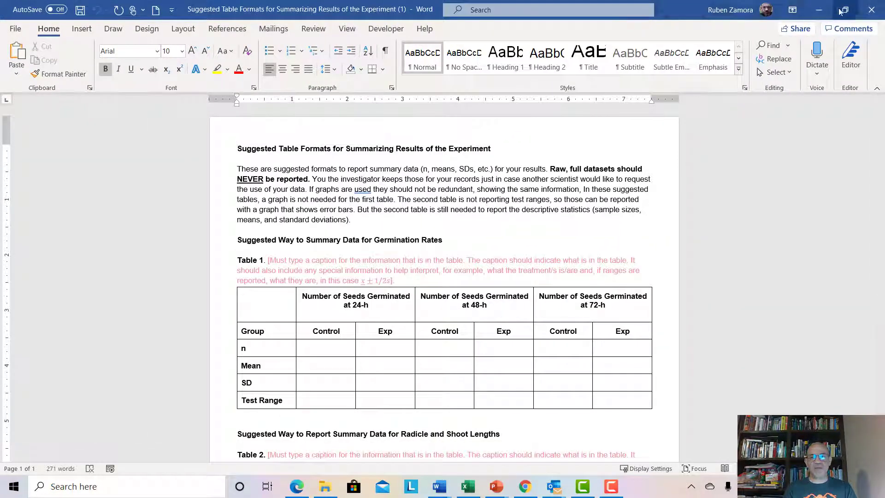
pyautogui.click(845, 10)
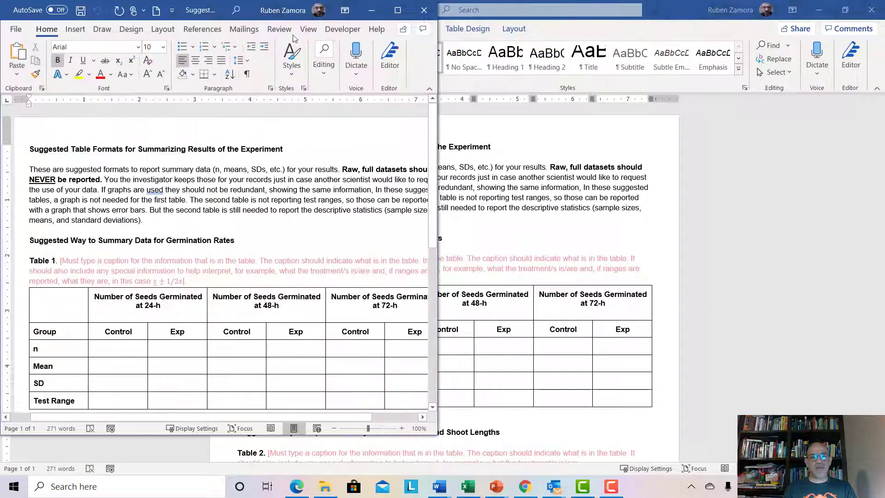
pyautogui.moveTo(220, 6); pyautogui.dragTo(661, 15)
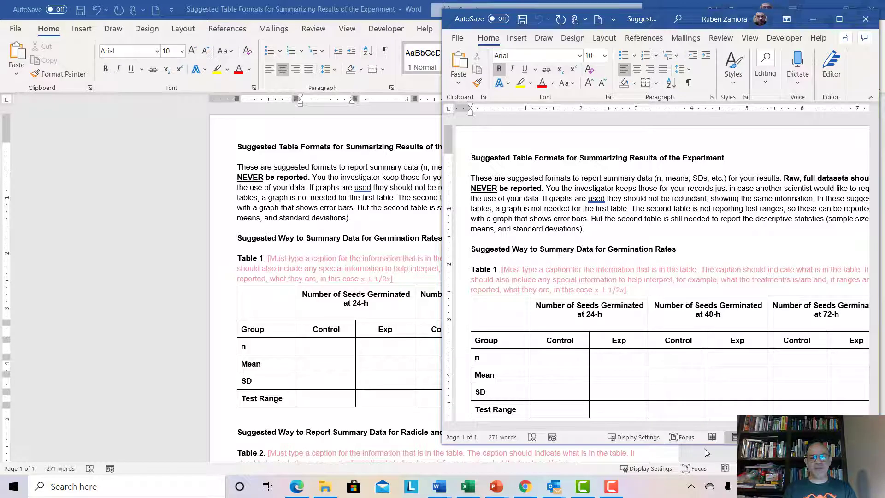
pyautogui.moveTo(711, 443); pyautogui.dragTo(710, 469)
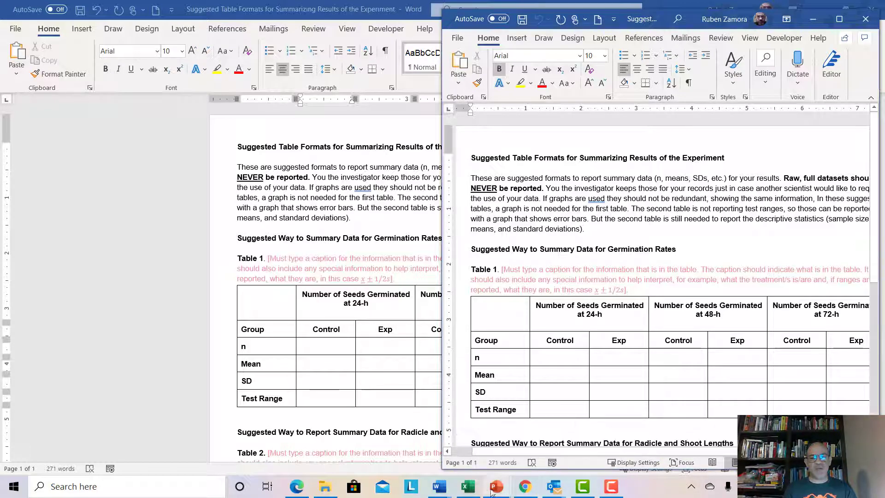
pyautogui.click(467, 487)
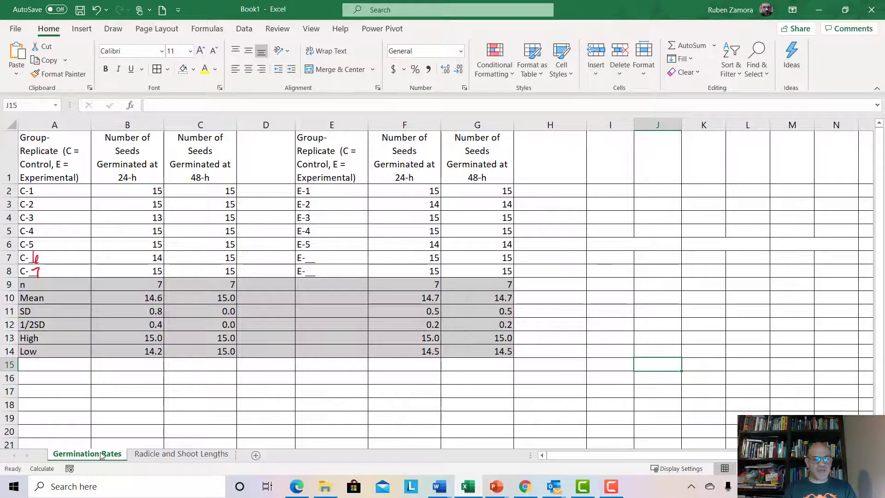
# Check the Radicle and Shoot Lengths sheet, return to Germination Rates, and restore Excel beside Word
pyautogui.click(159, 455)
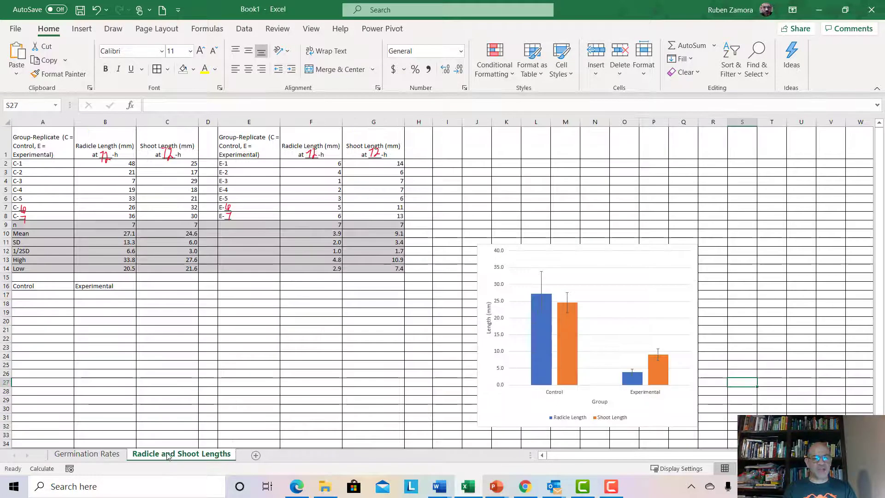
pyautogui.click(87, 454)
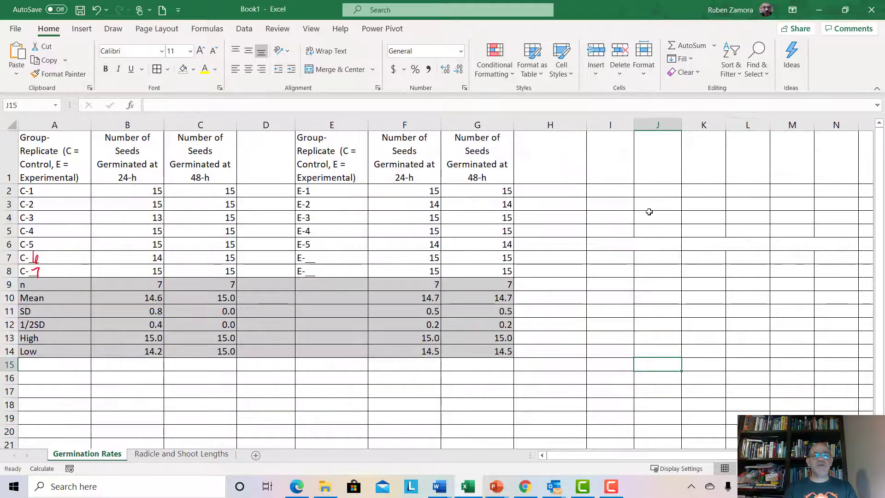
pyautogui.click(845, 10)
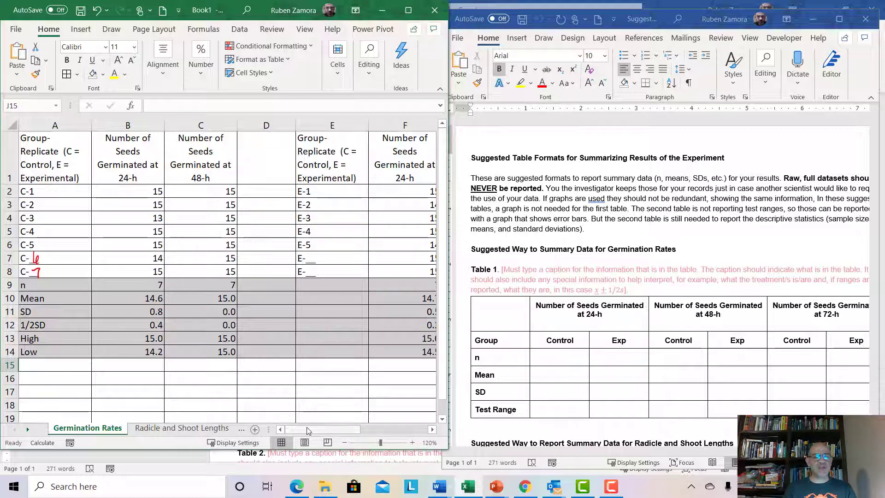
# Check the seed count in B9 and enter n = 7 for Control in Table 1
pyautogui.moveTo(322, 433); pyautogui.dragTo(284, 429)
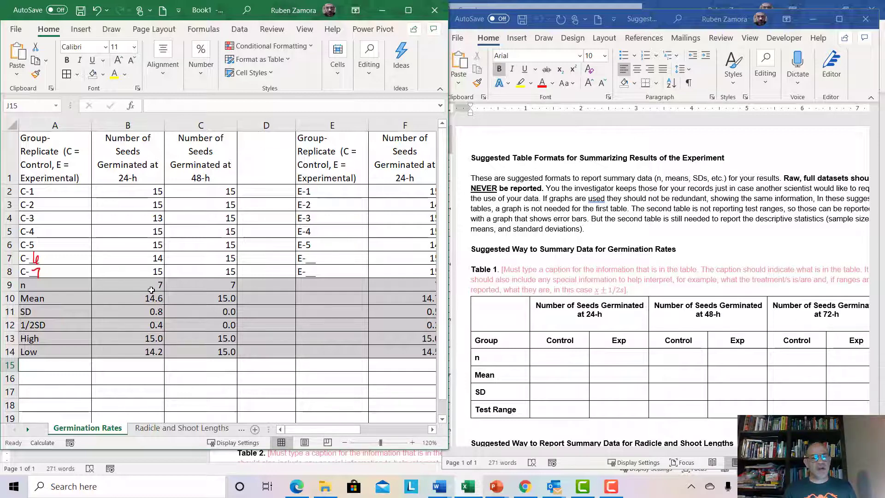
pyautogui.click(56, 287)
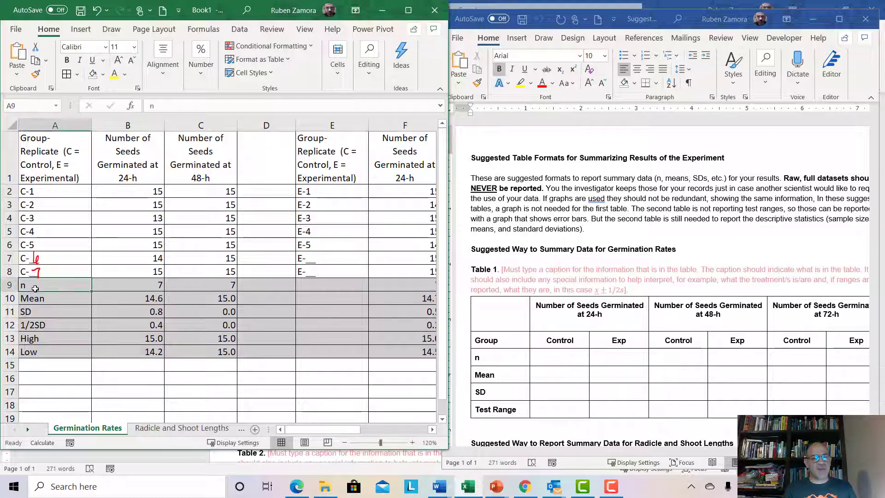
pyautogui.click(120, 285)
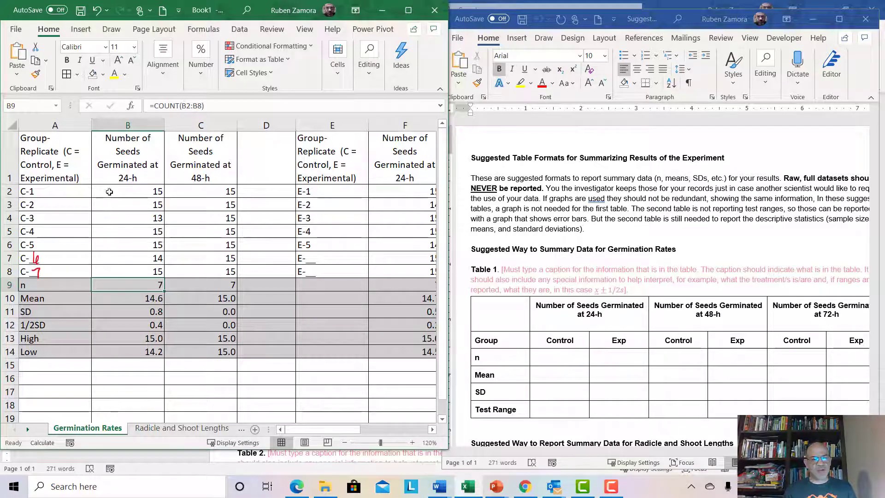
pyautogui.moveTo(110, 190); pyautogui.dragTo(305, 272)
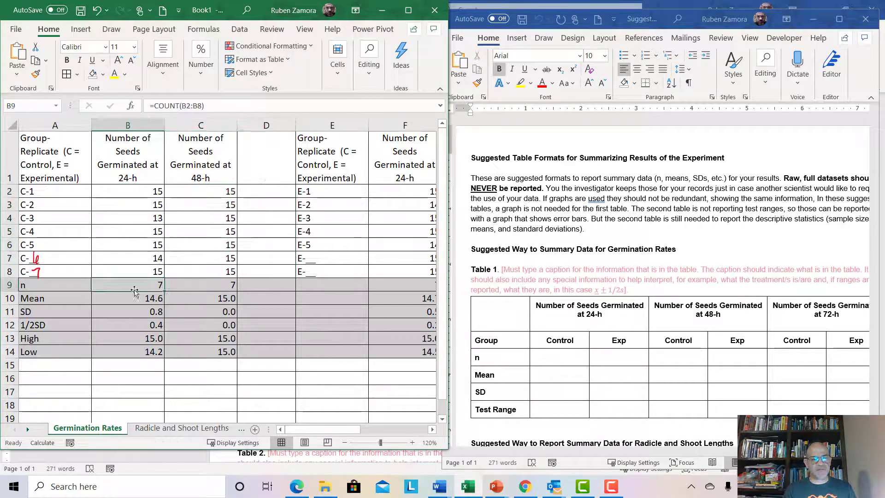
pyautogui.click(554, 360)
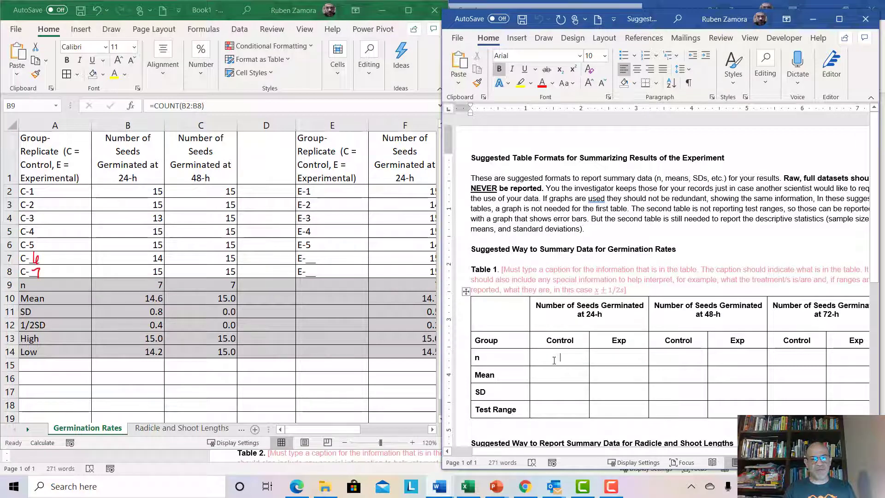
pyautogui.write('7')
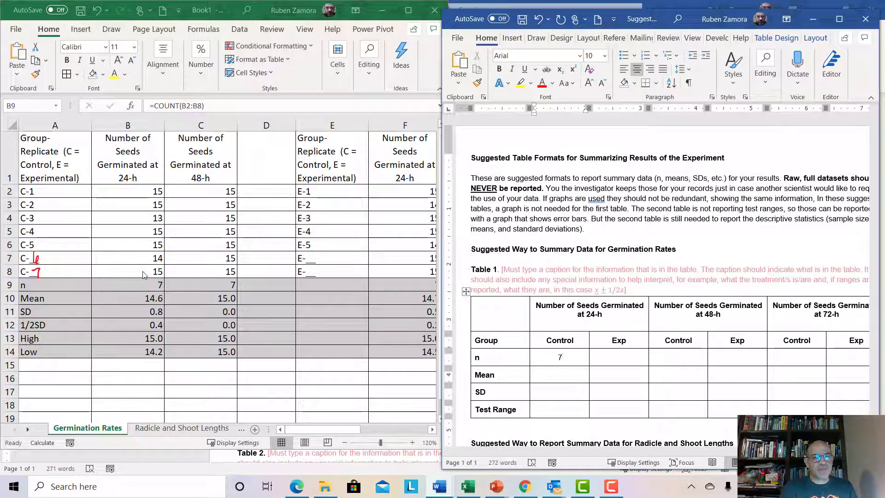
# Enter n = 7 for Exp, then inspect the experimental mean in cell F10
pyautogui.click(311, 430)
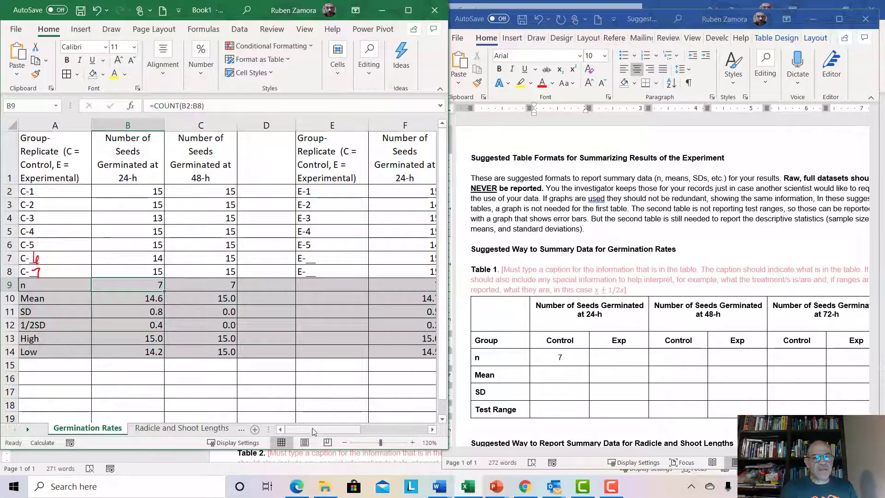
pyautogui.moveTo(317, 430); pyautogui.dragTo(320, 433)
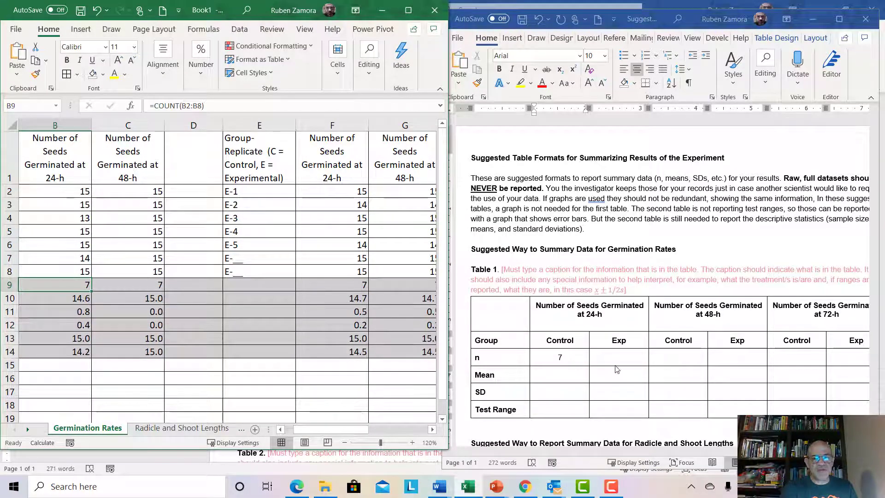
pyautogui.click(617, 358)
pyautogui.write('7')
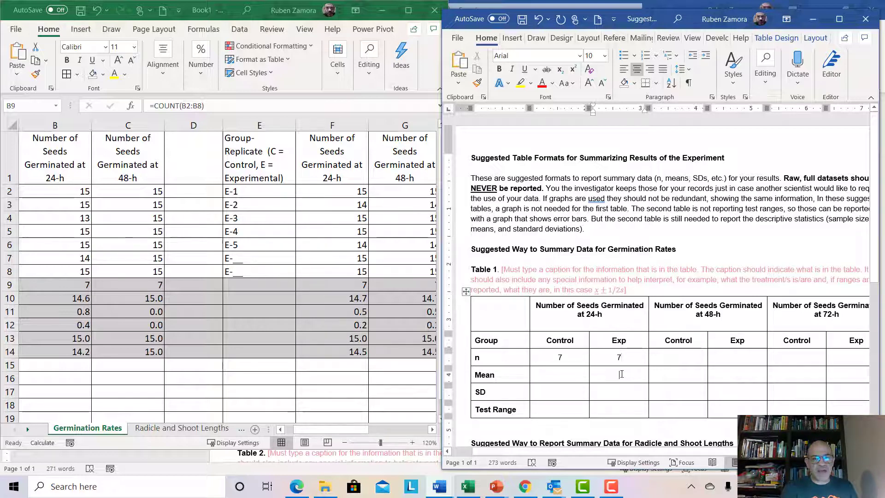
pyautogui.click(341, 175)
pyautogui.click(339, 181)
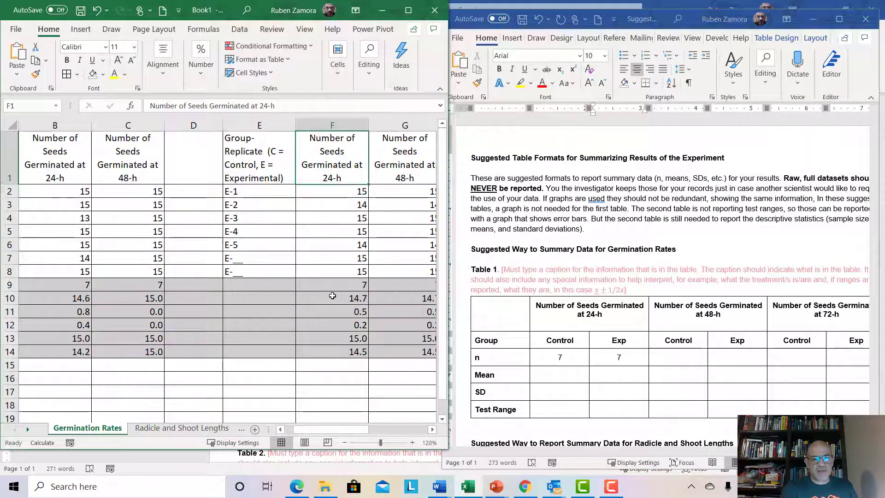
pyautogui.click(334, 296)
pyautogui.moveTo(345, 434); pyautogui.dragTo(338, 434)
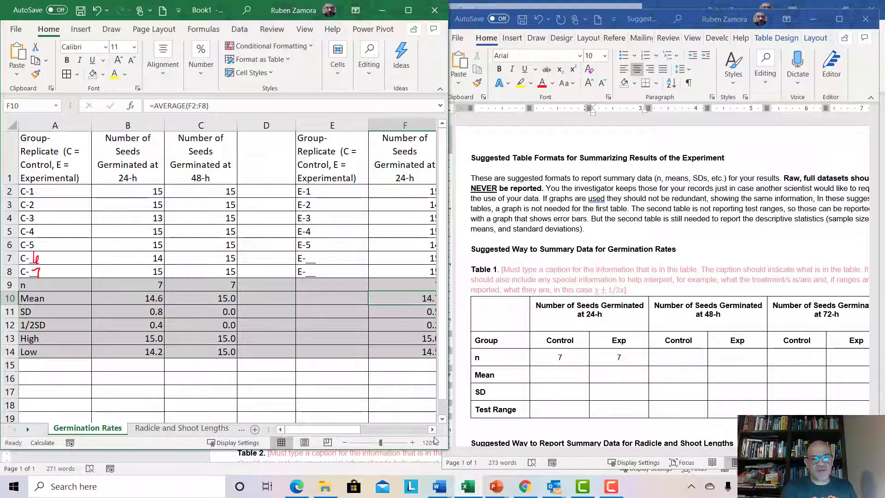
# Enter the 24-h Means in Table 1: 14.7 for Exp and 14.6 for Control
pyautogui.hscroll(1, 358, 339)
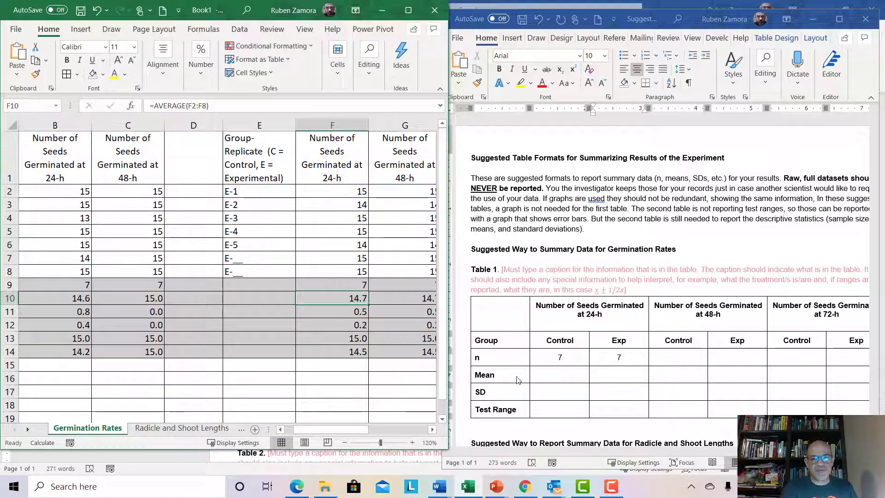
pyautogui.click(638, 377)
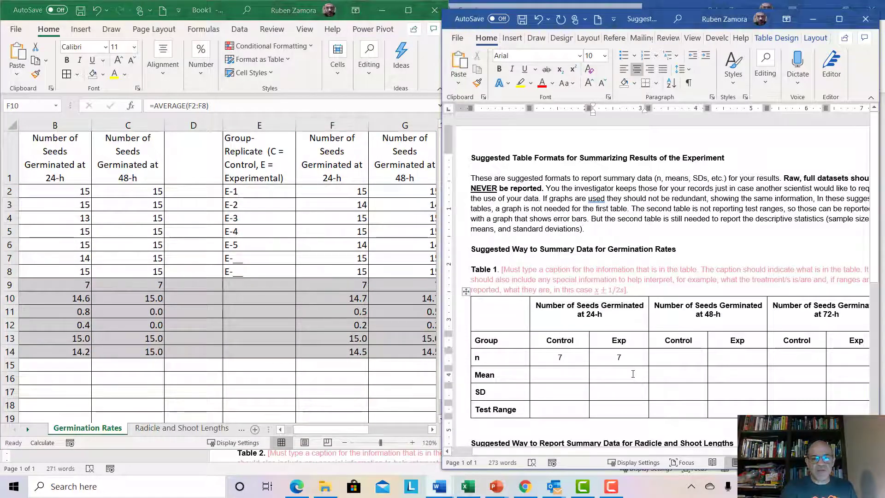
pyautogui.write('14.7')
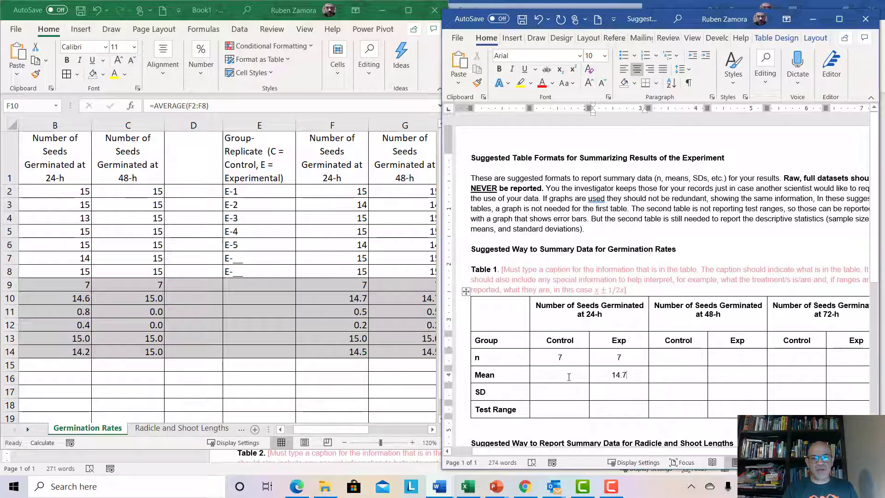
pyautogui.click(569, 376)
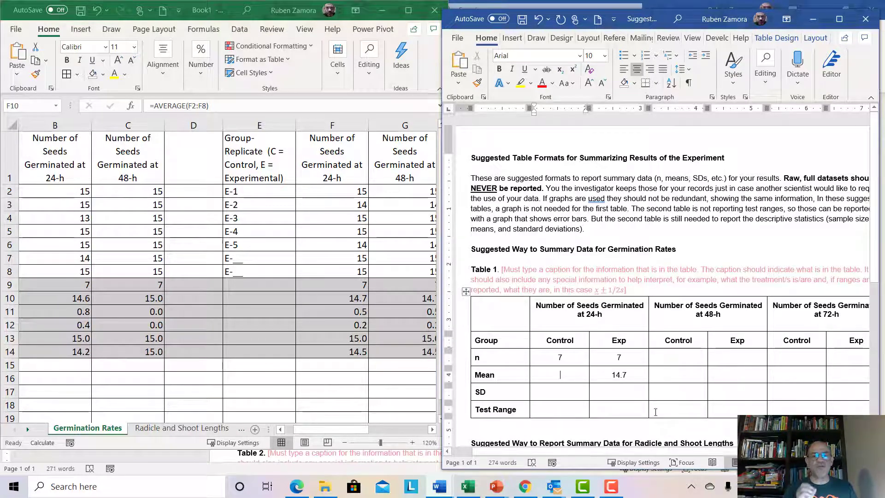
pyautogui.click(350, 433)
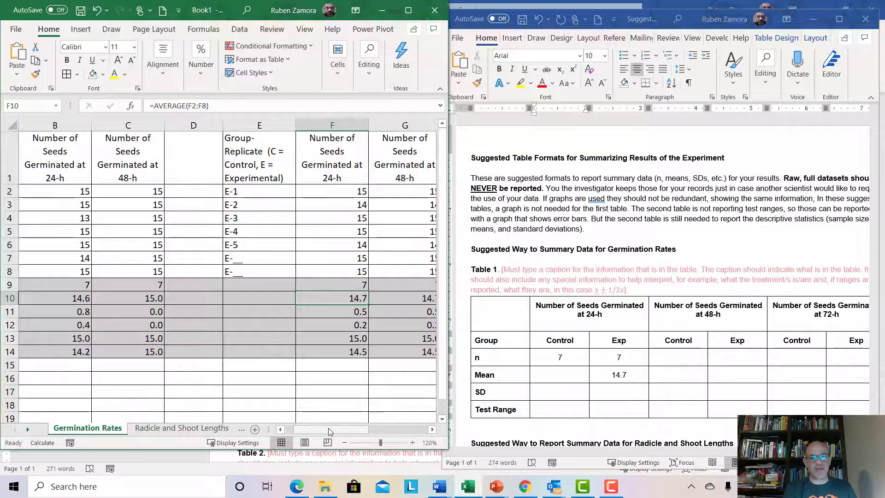
pyautogui.moveTo(329, 431); pyautogui.dragTo(320, 431)
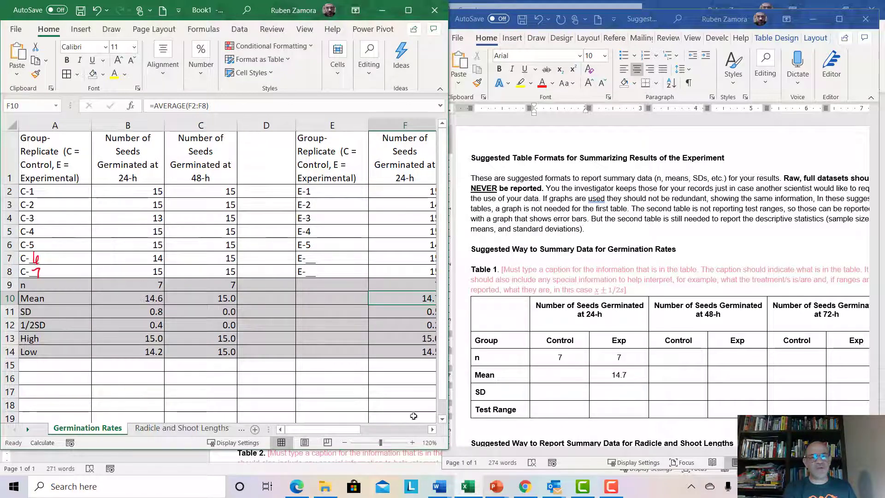
pyautogui.click(575, 379)
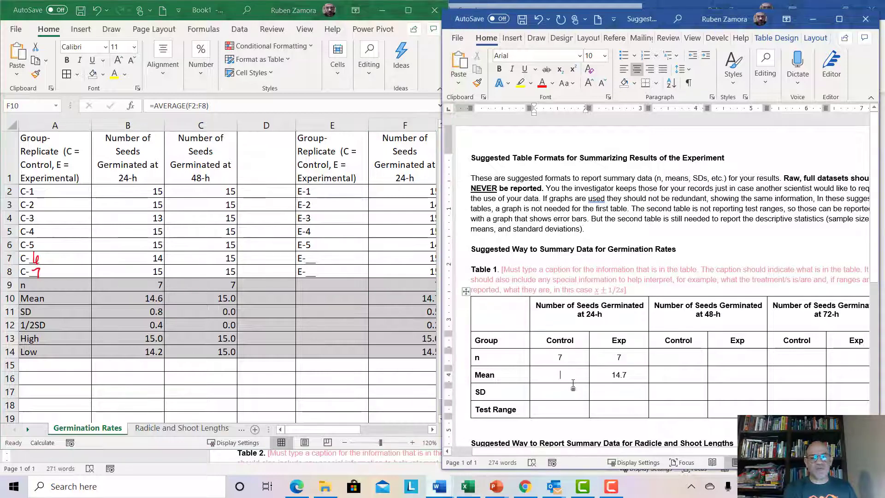
pyautogui.write('14.6')
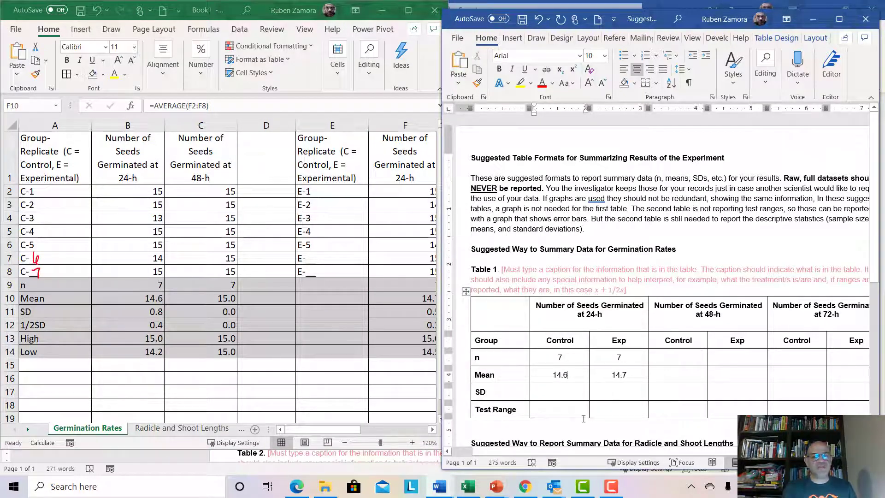
# Enter the 24-h SDs: 0.8 for Control and 0.5 for Exp, checked against cell F11
pyautogui.click(538, 389)
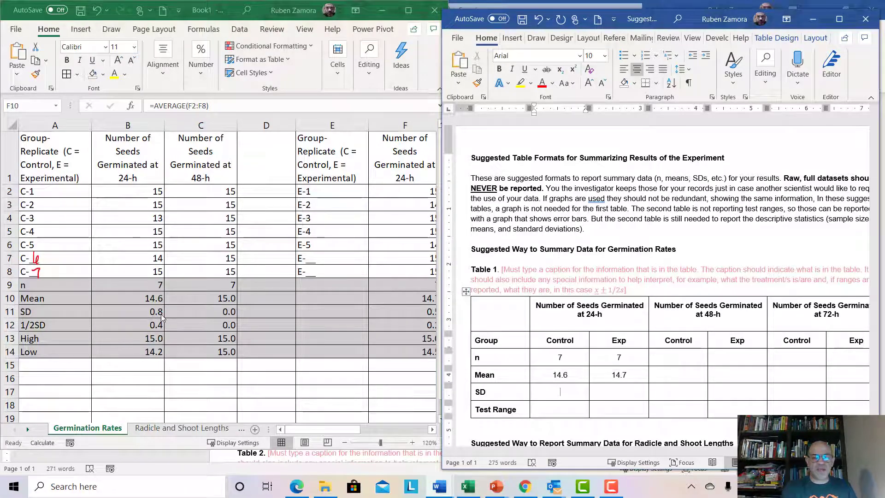
pyautogui.write('0.8')
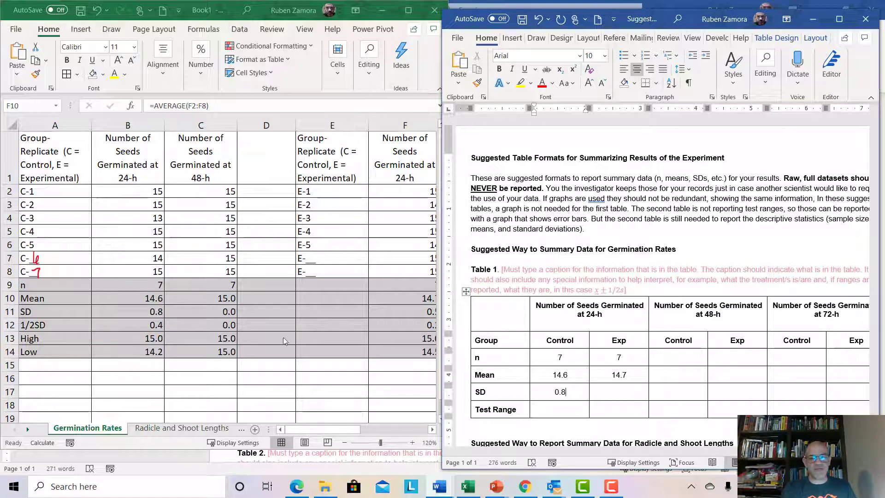
pyautogui.click(595, 396)
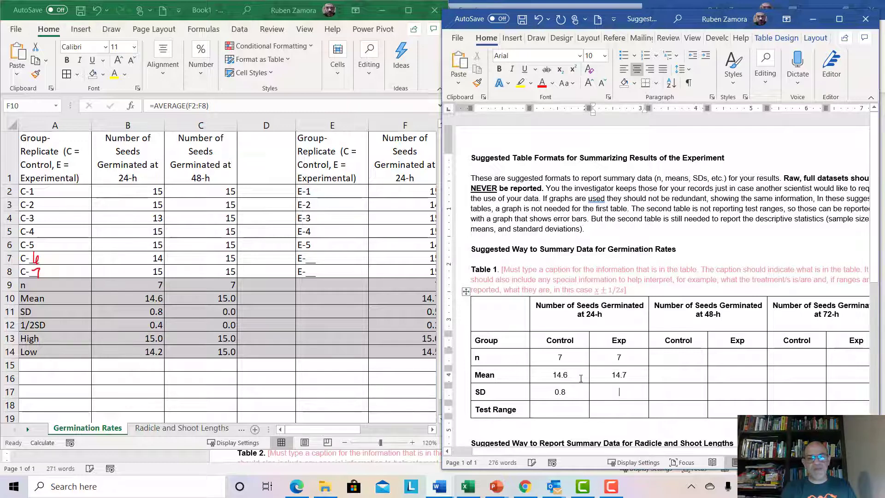
pyautogui.click(432, 434)
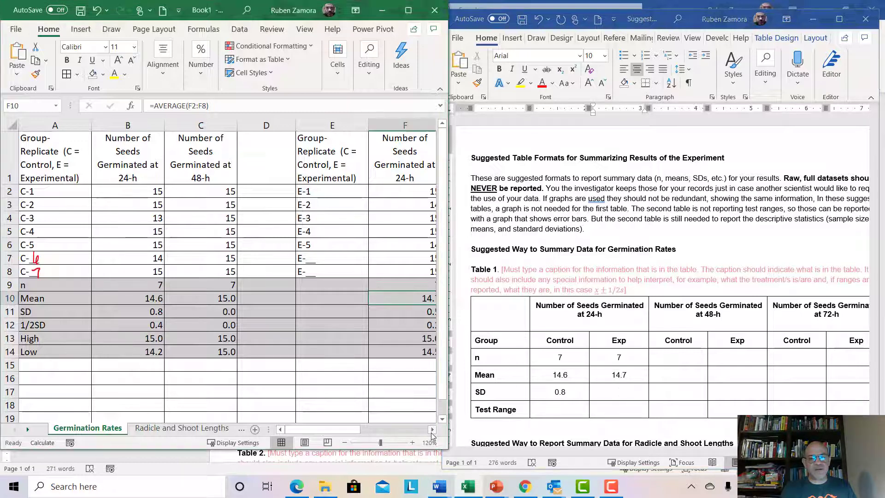
pyautogui.click(432, 429)
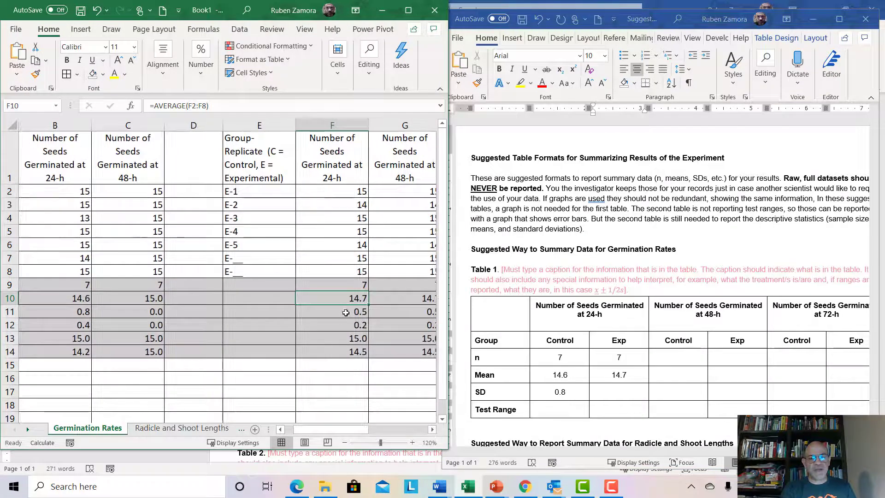
pyautogui.click(349, 323)
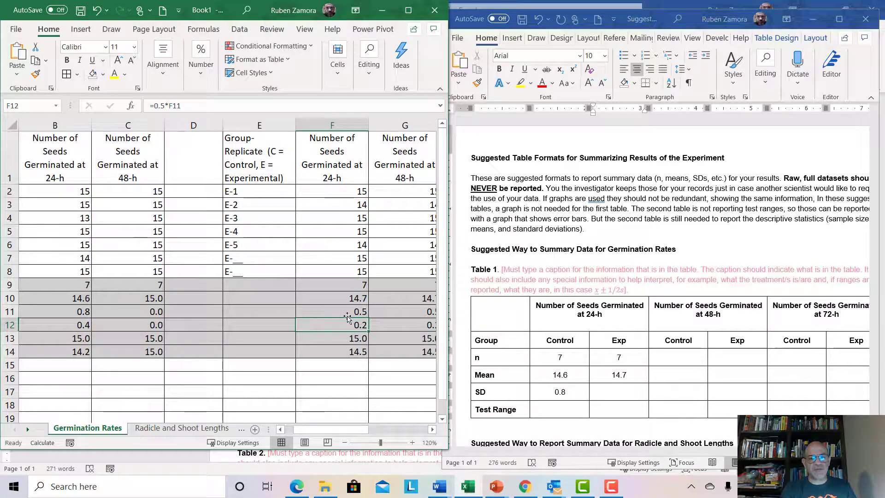
pyautogui.click(347, 314)
pyautogui.click(627, 400)
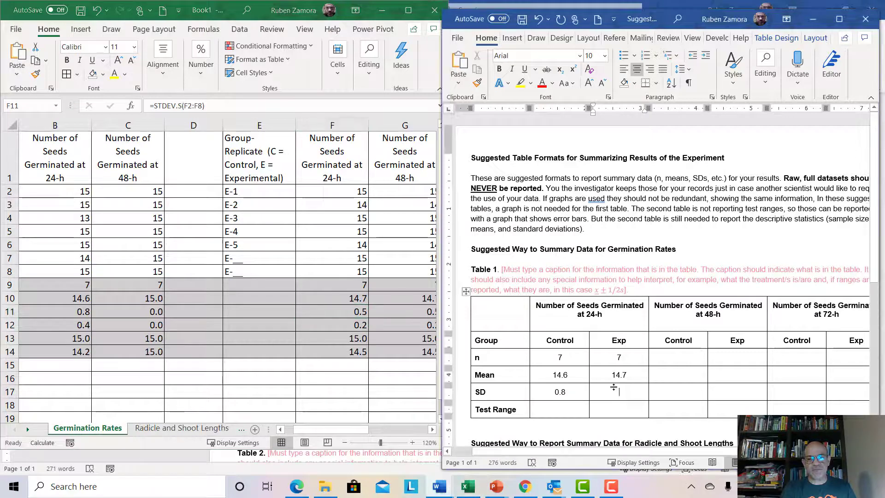
pyautogui.write('0.5')
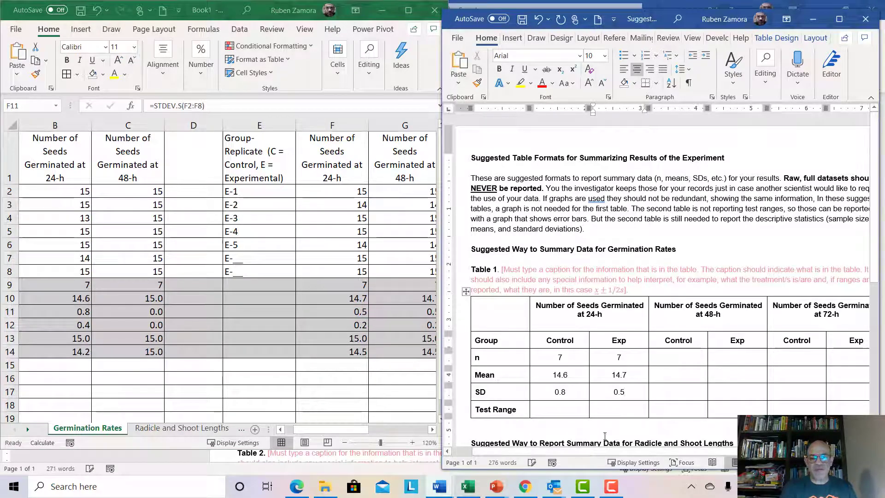
pyautogui.click(560, 409)
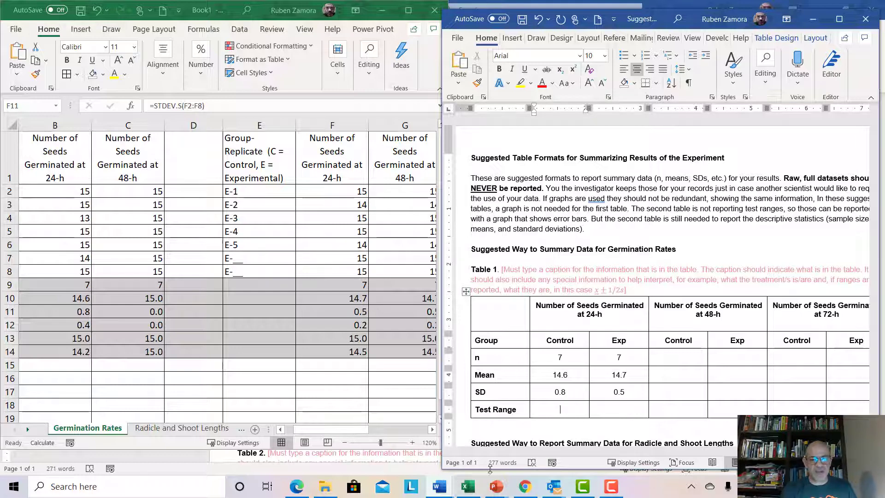
# Enter the 24-h Control Test Range as 14.2-15.0 from Excel's Low and High values
pyautogui.click(350, 433)
pyautogui.moveTo(350, 432); pyautogui.dragTo(281, 391)
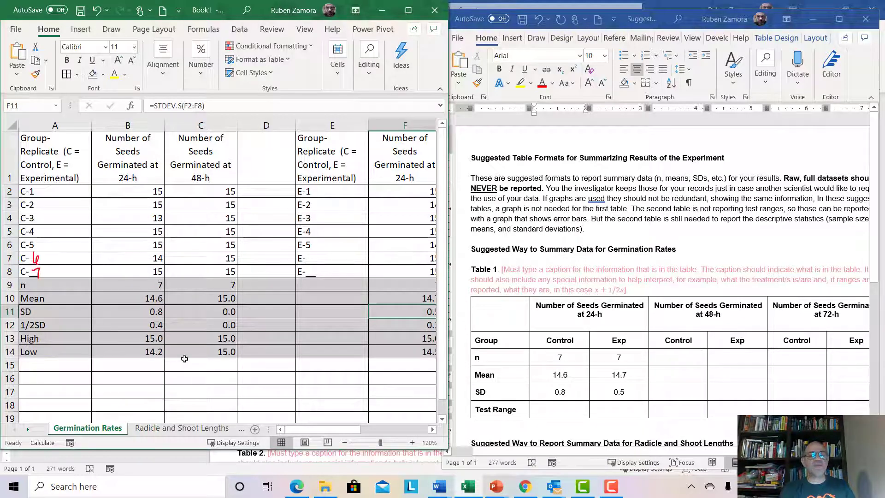
pyautogui.click(131, 351)
pyautogui.click(131, 335)
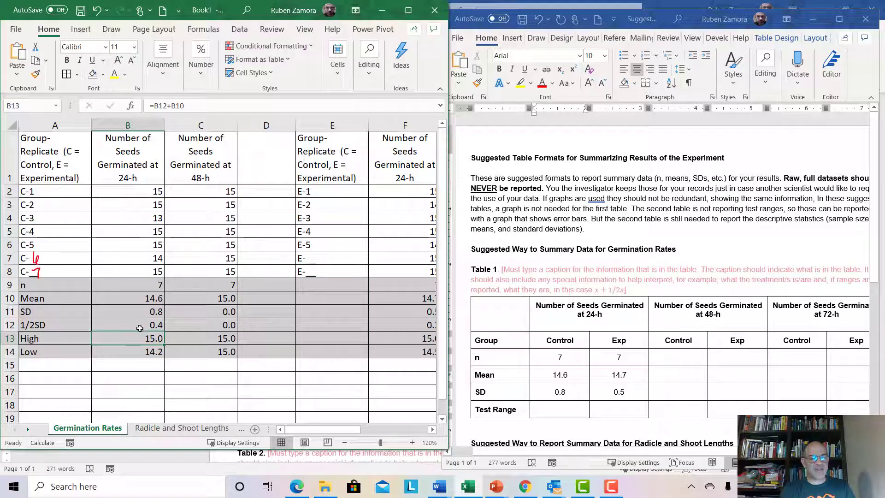
pyautogui.click(150, 354)
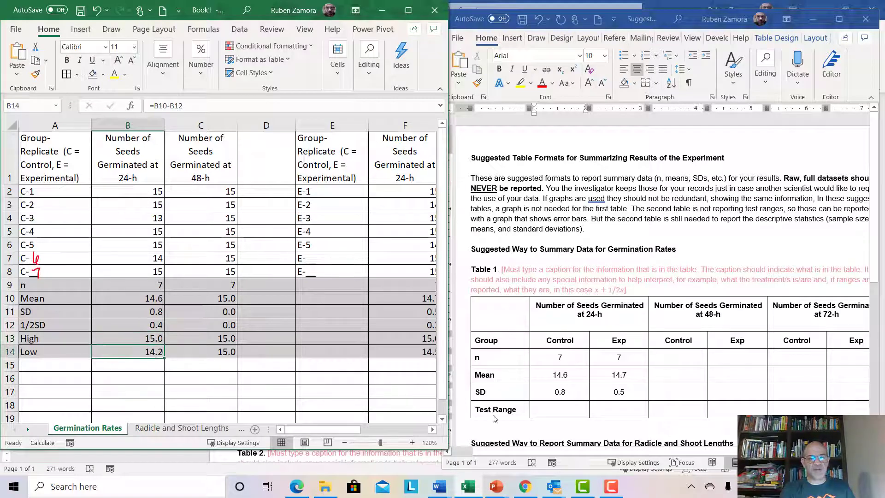
pyautogui.click(545, 408)
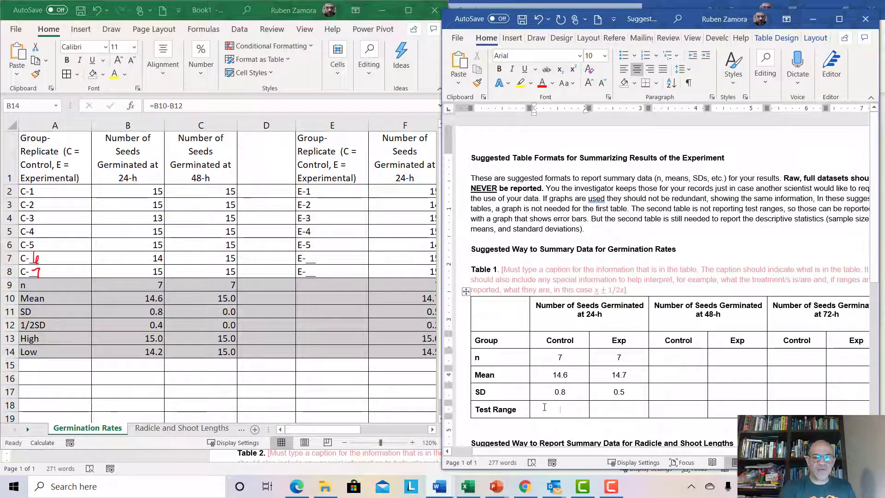
pyautogui.write('14.2-')
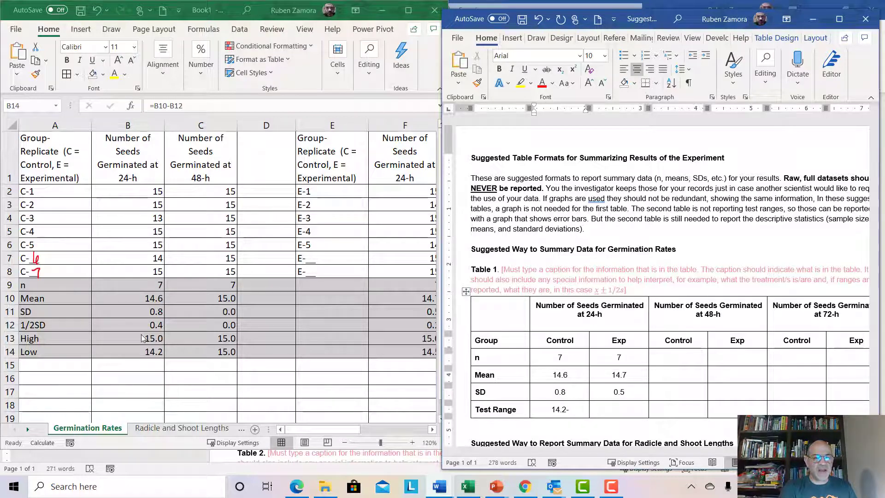
pyautogui.click(143, 338)
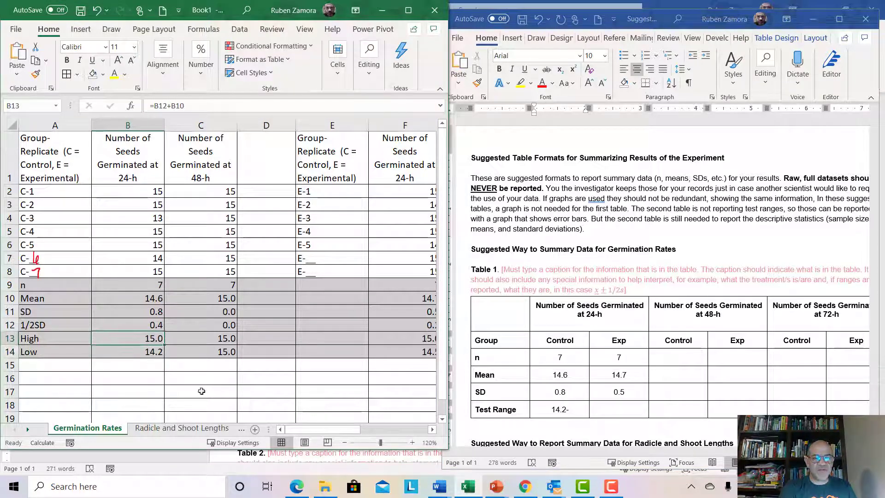
pyautogui.write('1')
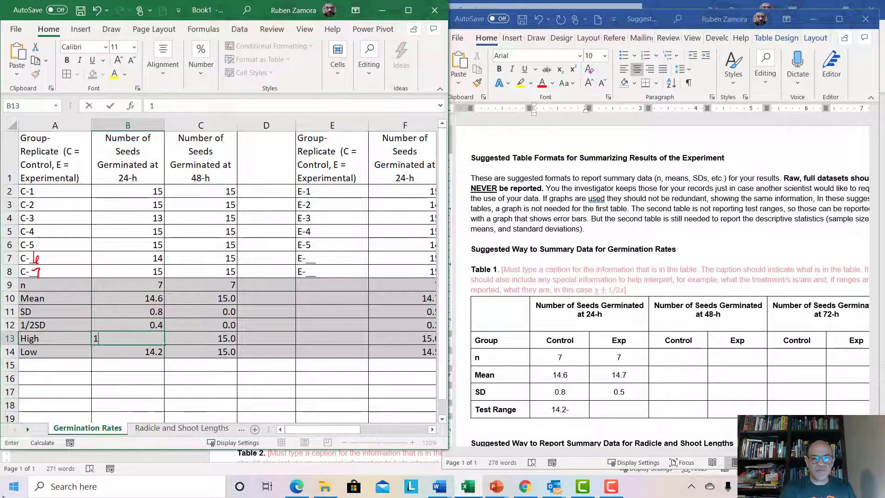
pyautogui.hotkey('ctrl', 'z')
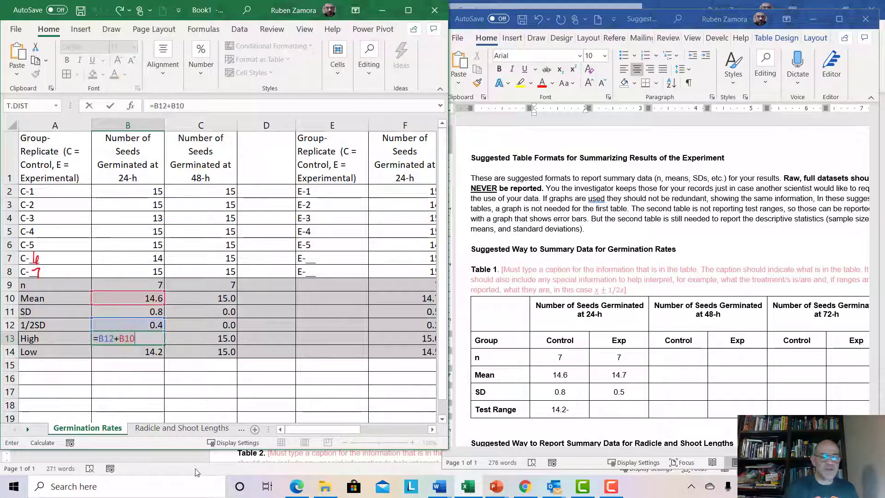
pyautogui.press('Escape')
pyautogui.moveTo(440, 486)
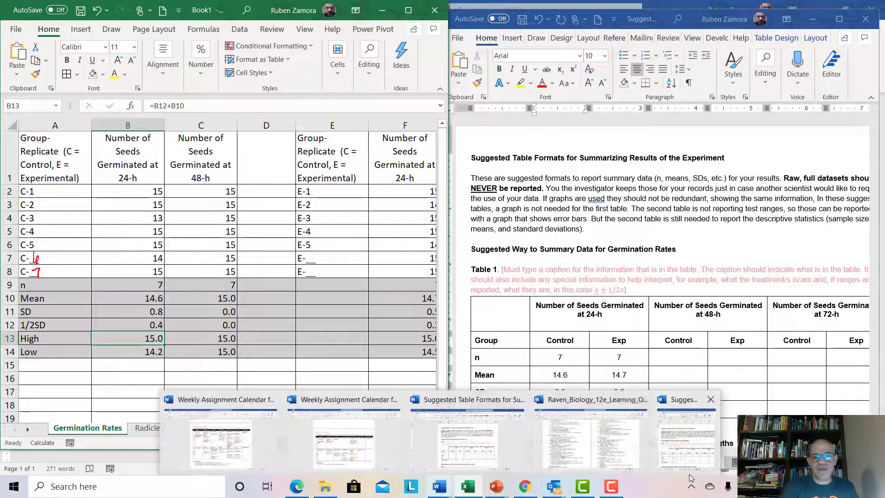
pyautogui.click(626, 371)
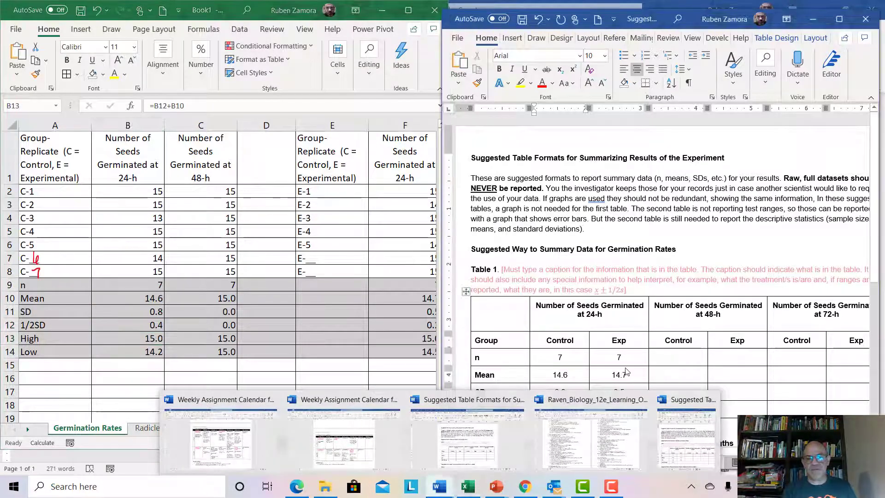
pyautogui.click(589, 409)
pyautogui.write('-')
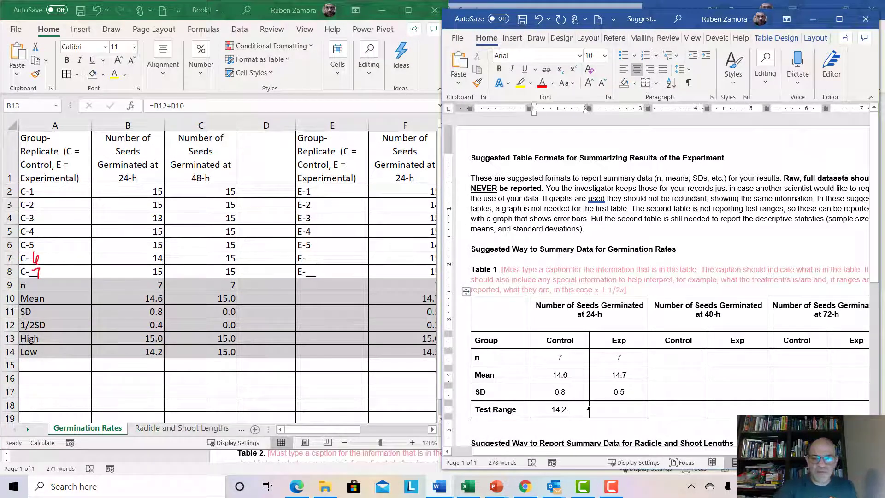
pyautogui.write('15')
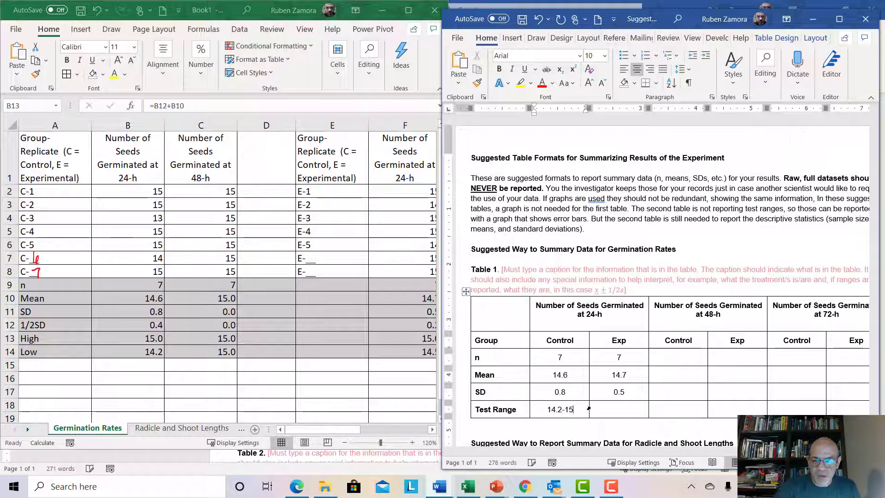
pyautogui.write('.0')
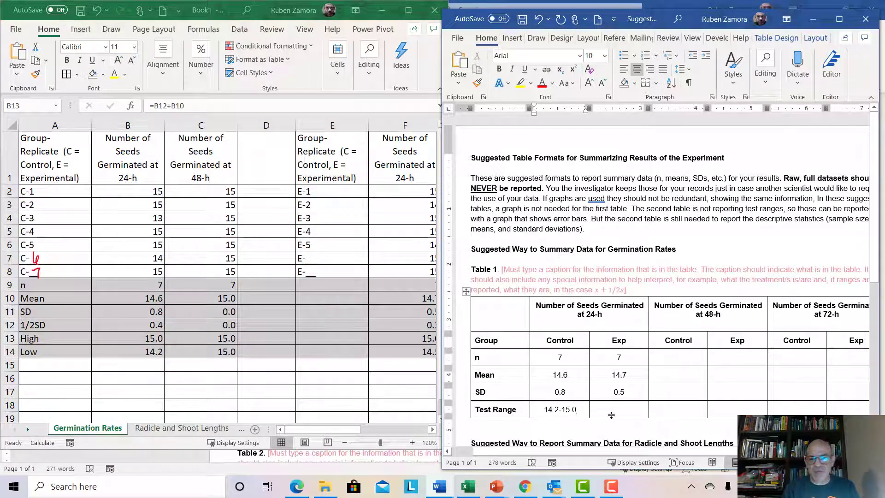
# Enter the 24-h Exp Test Range as 14.5-15.0
pyautogui.click(609, 412)
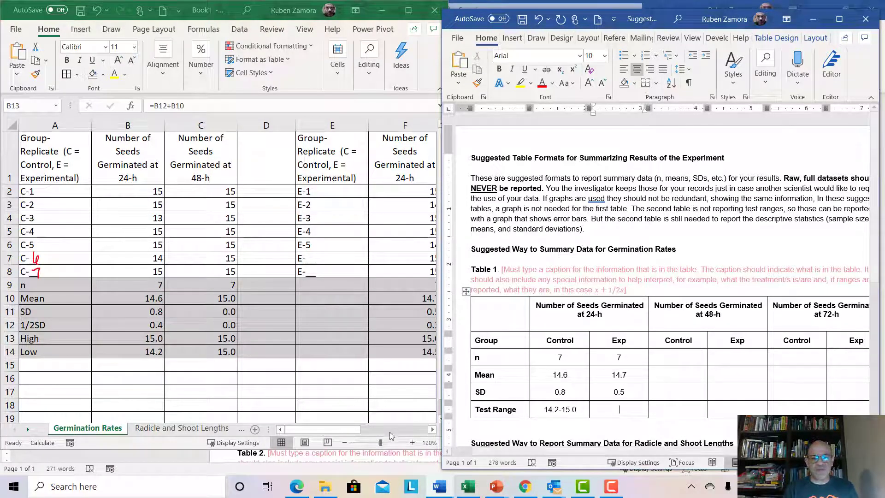
pyautogui.click(432, 429)
pyautogui.click(432, 430)
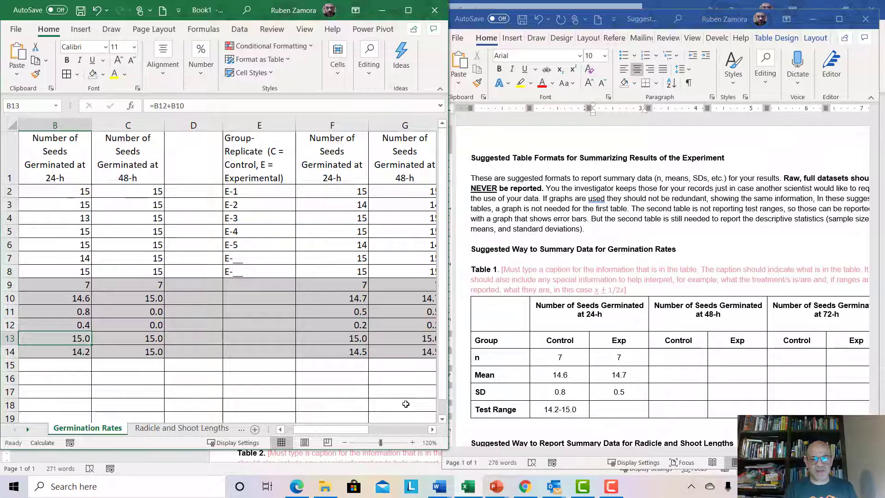
pyautogui.click(604, 412)
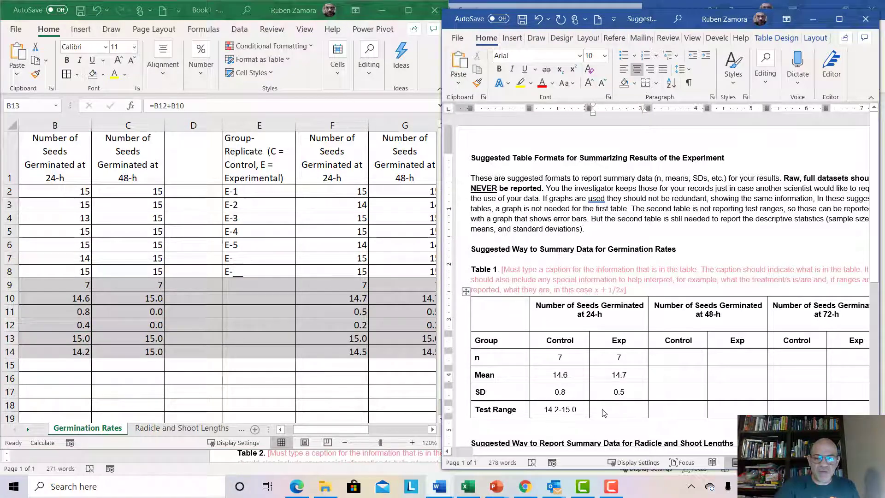
pyautogui.write('14.')
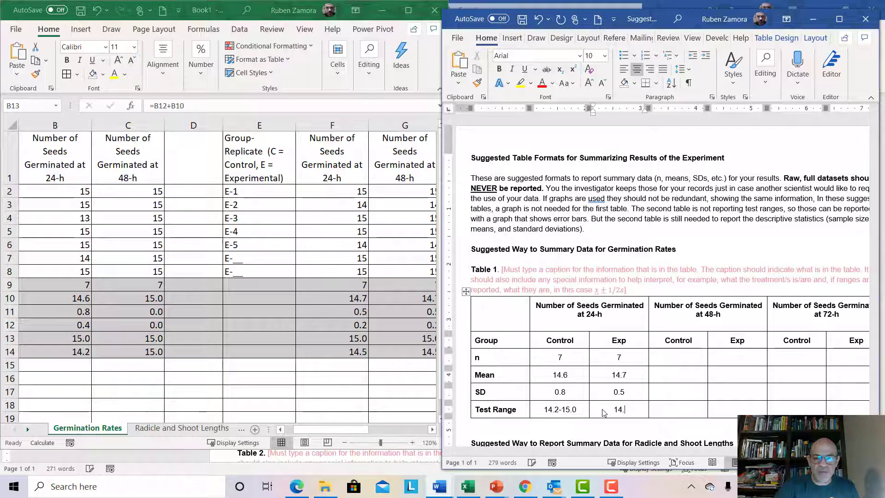
pyautogui.write('5-15.')
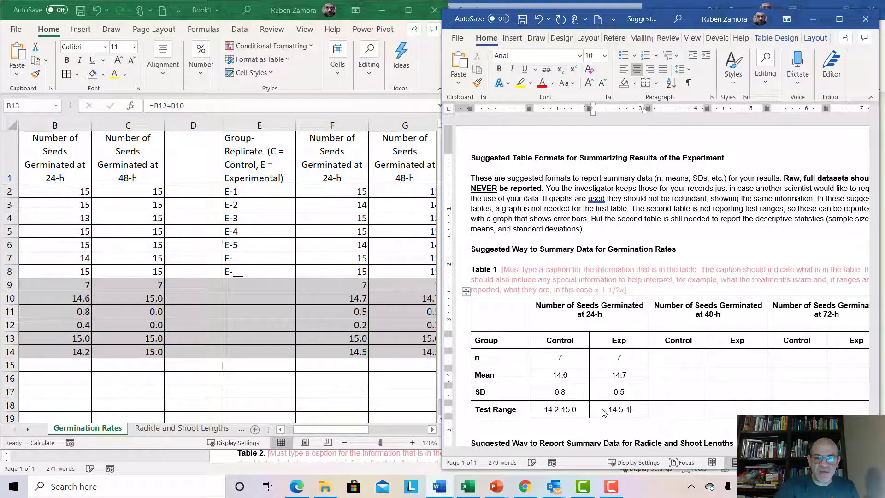
pyautogui.write('0')
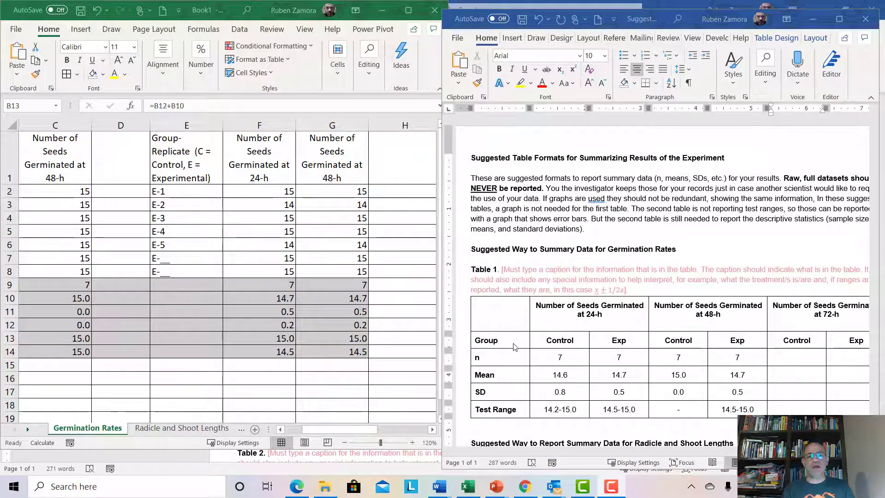
# Maximize the Word document window to full screen
pyautogui.click(837, 20)
# Select every cell of Table 1 in Word and copy it to the clipboard
pyautogui.scroll(-3, 881, 277)
pyautogui.scroll(-3, 881, 277)
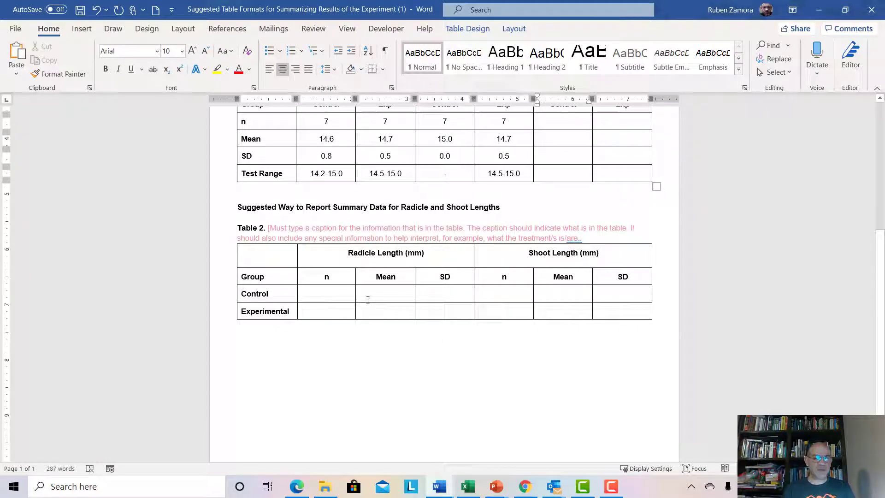
pyautogui.scroll(5, 443, 373)
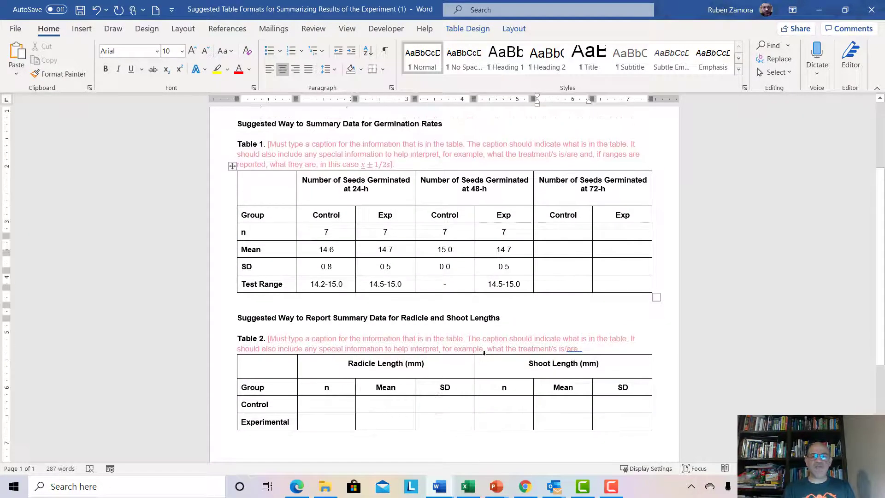
pyautogui.moveTo(252, 244); pyautogui.dragTo(601, 339)
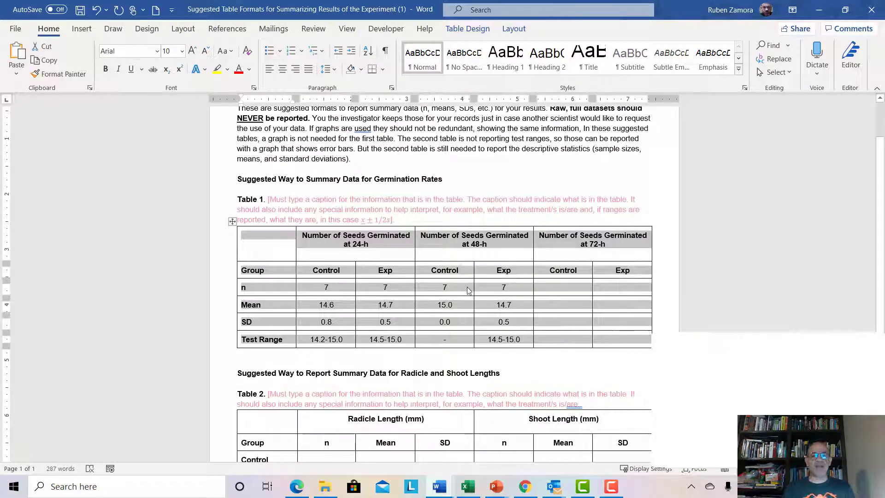
pyautogui.rightClick(446, 275)
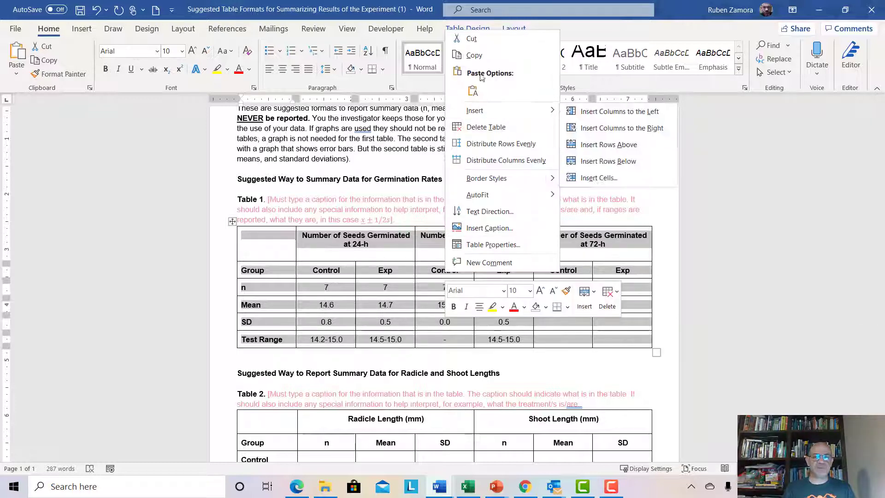
pyautogui.click(482, 61)
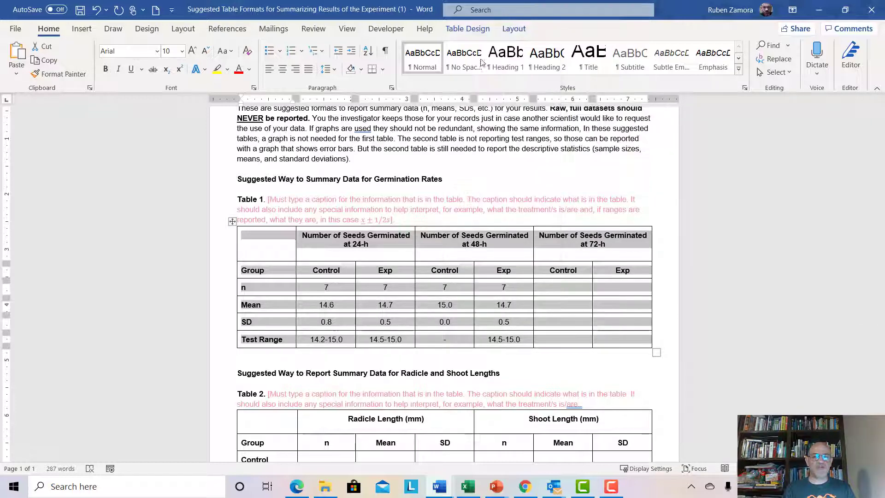
pyautogui.click(490, 481)
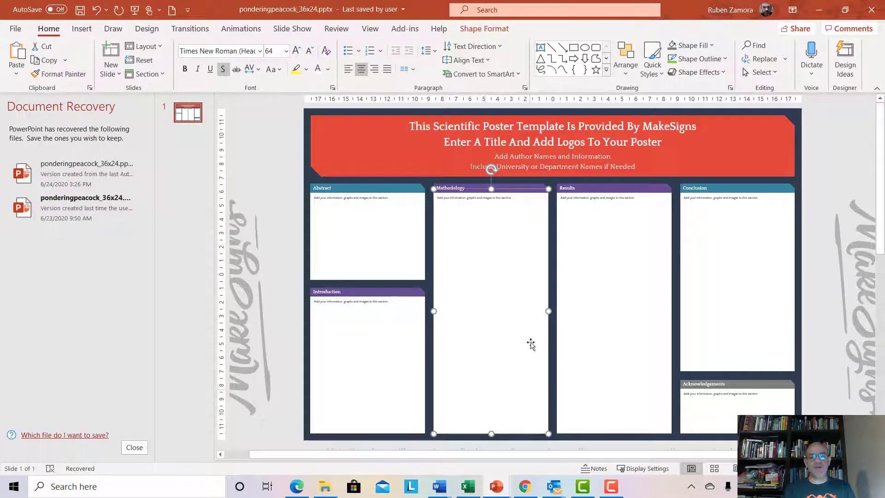
# Select the placeholder text under Methodology, then the placeholder under Abstract
pyautogui.click(490, 198)
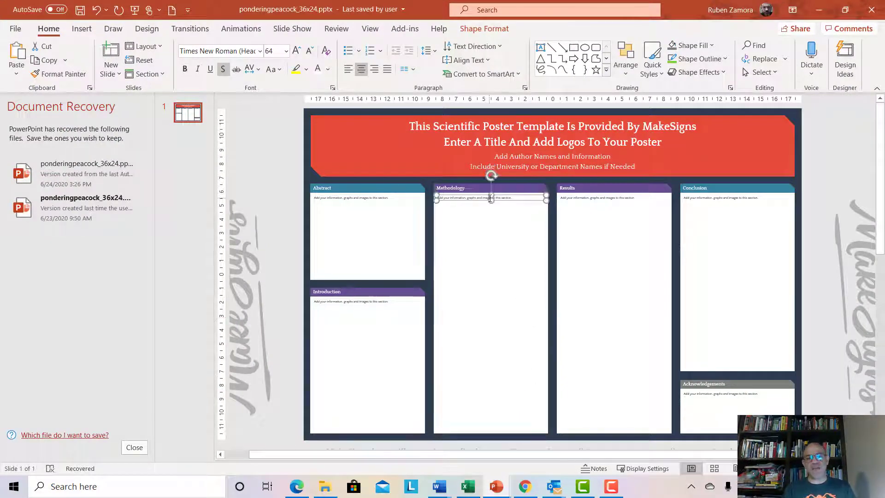
pyautogui.click(348, 200)
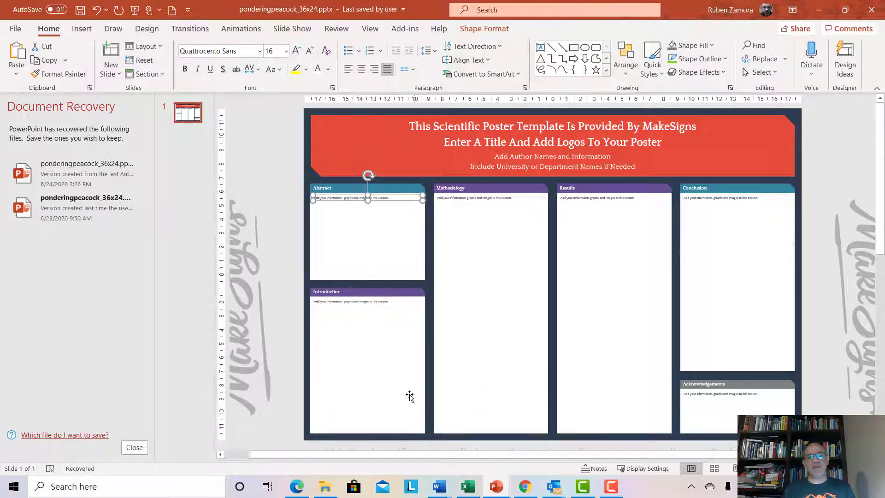
# Shorten the Methodology box by pulling its bottom edge up to free space beneath it
pyautogui.click(482, 425)
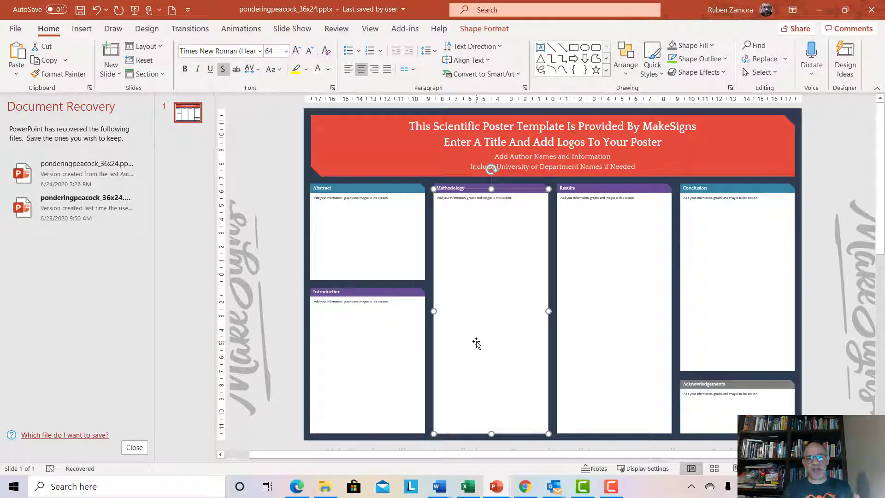
pyautogui.moveTo(493, 433); pyautogui.dragTo(491, 298)
pyautogui.click(489, 422)
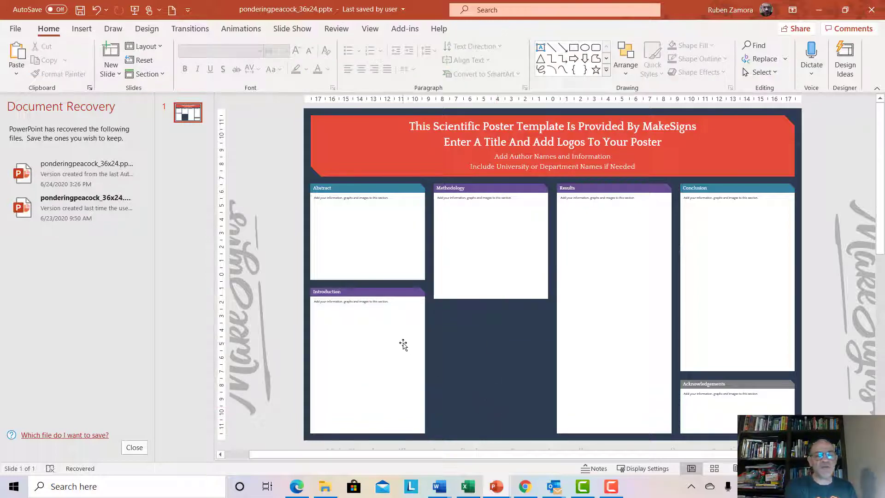
# Paste the germination table below Methodology and enlarge it to fit the column
pyautogui.hotkey('ctrl', 'v')
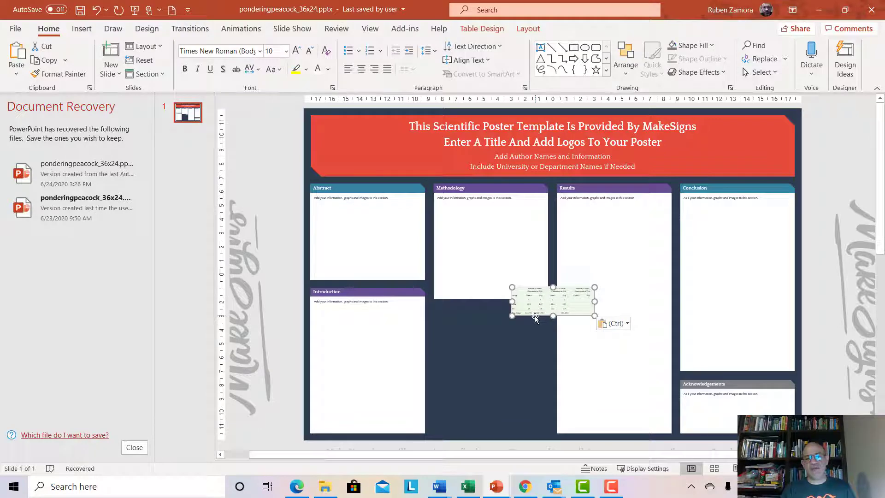
pyautogui.moveTo(535, 316); pyautogui.dragTo(465, 350)
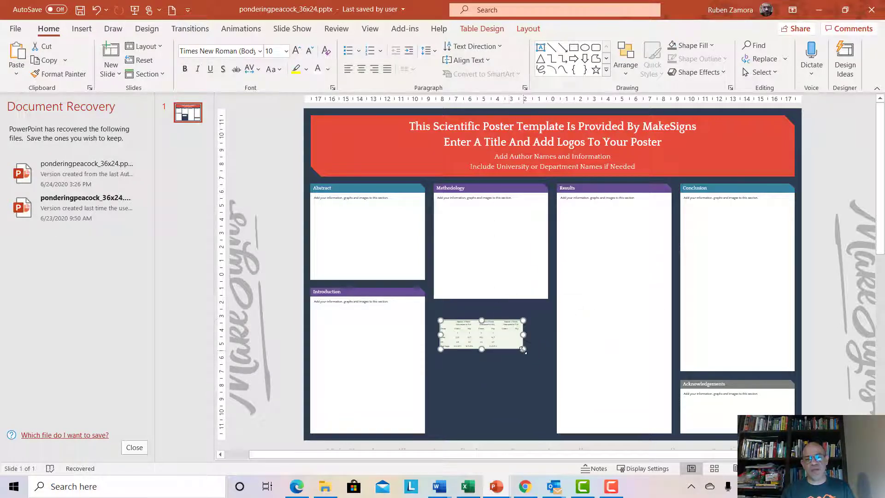
pyautogui.moveTo(523, 349); pyautogui.dragTo(549, 364)
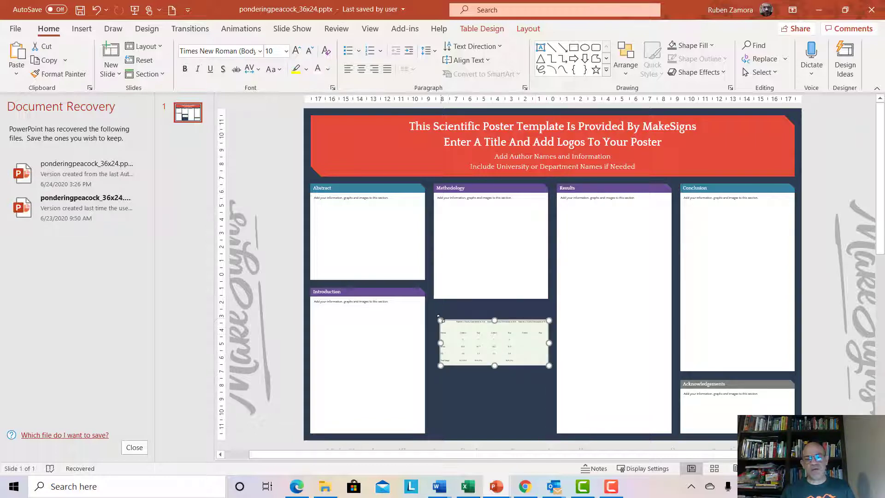
pyautogui.moveTo(439, 317); pyautogui.dragTo(436, 317)
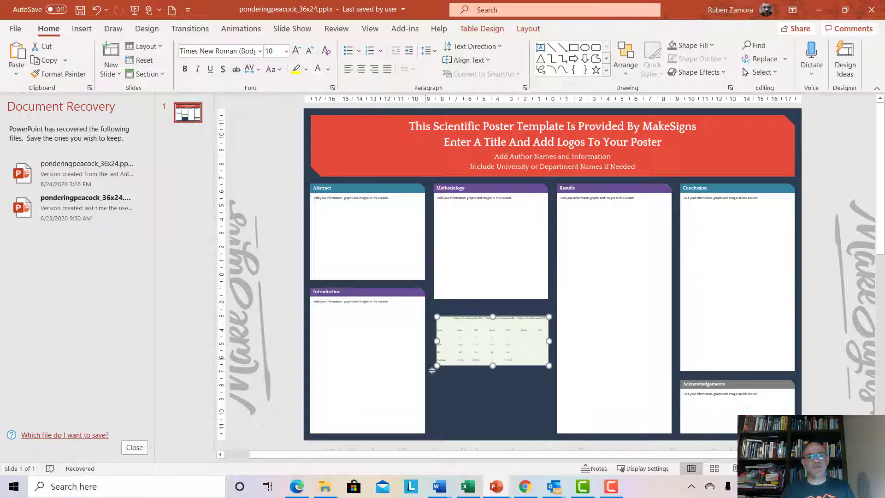
pyautogui.moveTo(436, 316); pyautogui.dragTo(434, 315)
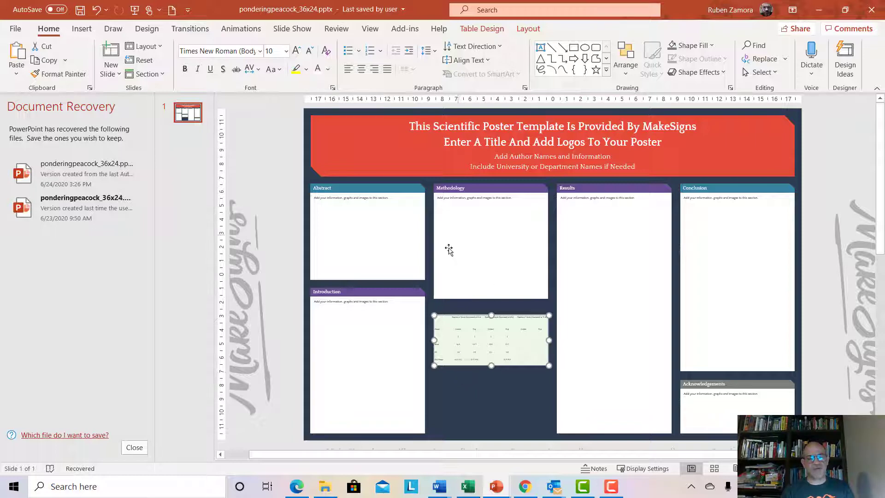
# Set the pasted germination table's text to 20 pt
pyautogui.click(534, 135)
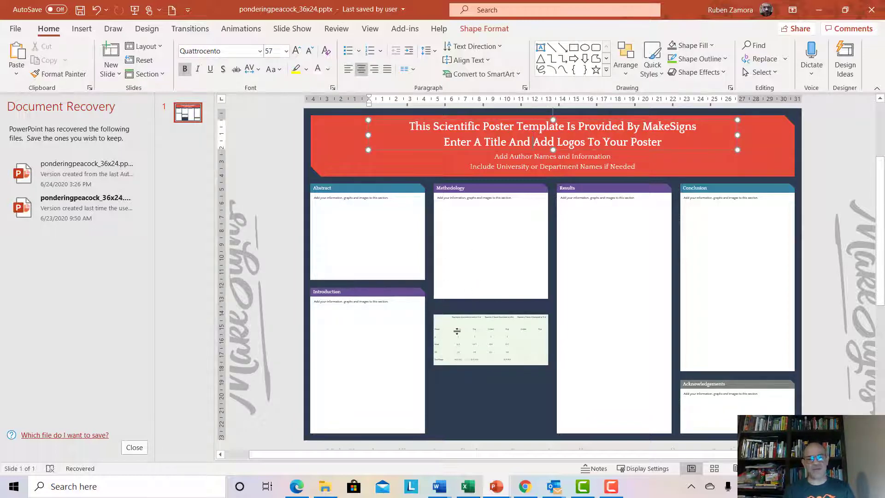
pyautogui.click(457, 364)
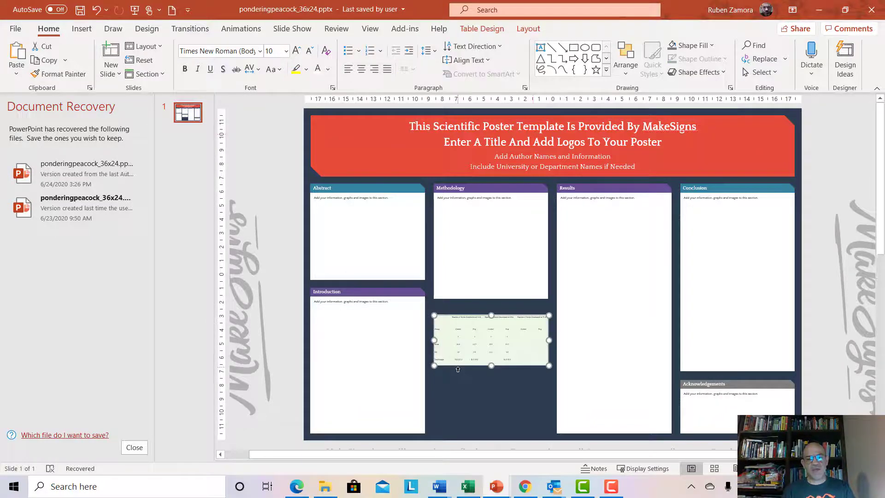
pyautogui.click(286, 57)
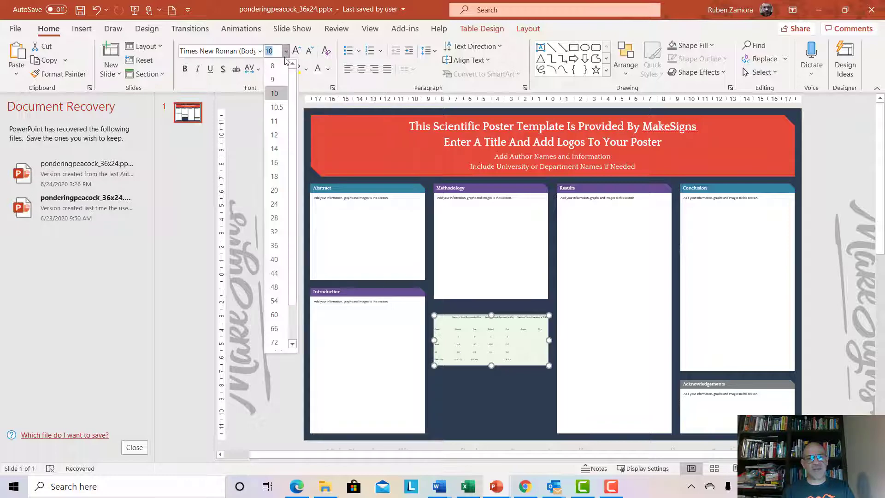
pyautogui.click(277, 186)
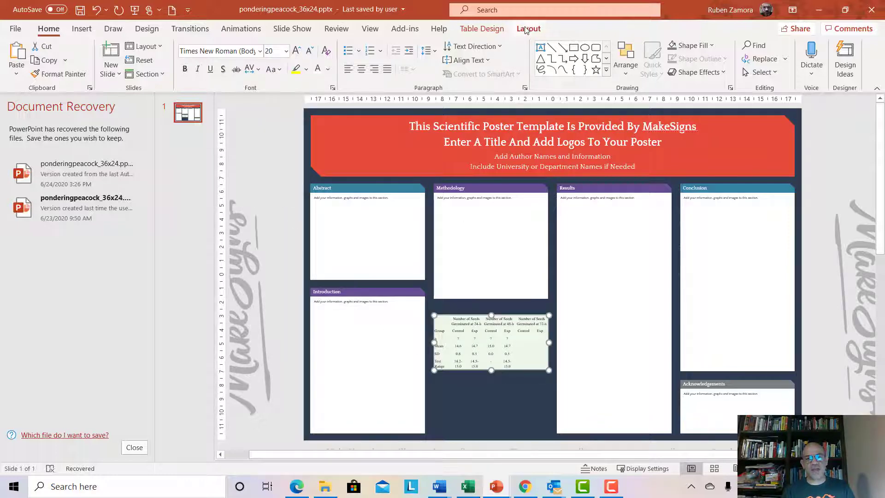
# Apply the pink medium table style and move the table slightly lower
pyautogui.click(481, 28)
pyautogui.click(436, 69)
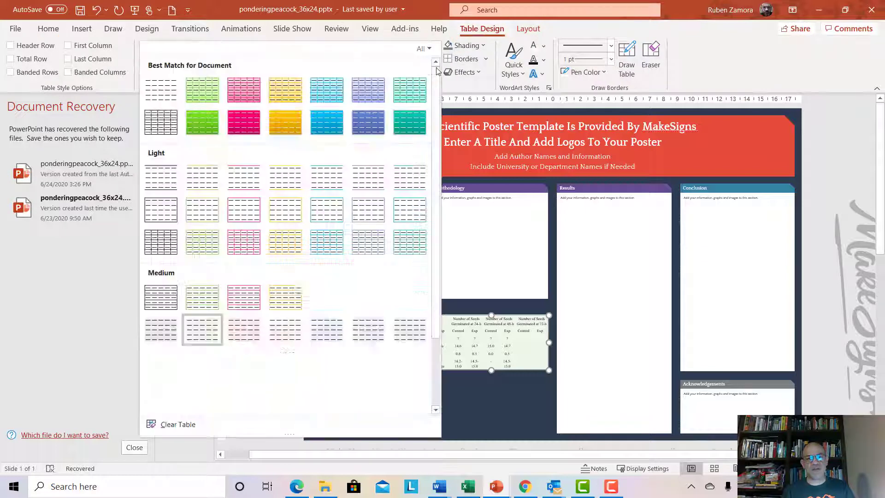
pyautogui.click(243, 400)
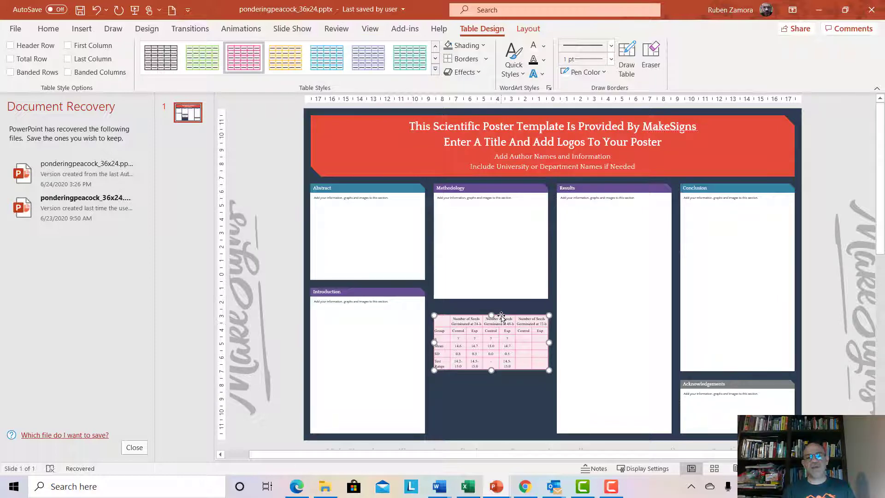
pyautogui.moveTo(502, 314); pyautogui.dragTo(492, 319)
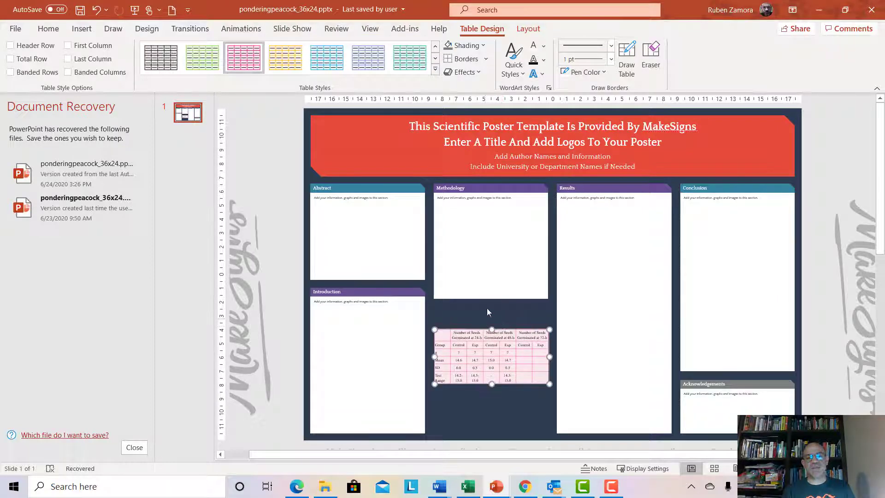
# Draw an empty caption text box spanning the width just above the pink table
pyautogui.click(49, 28)
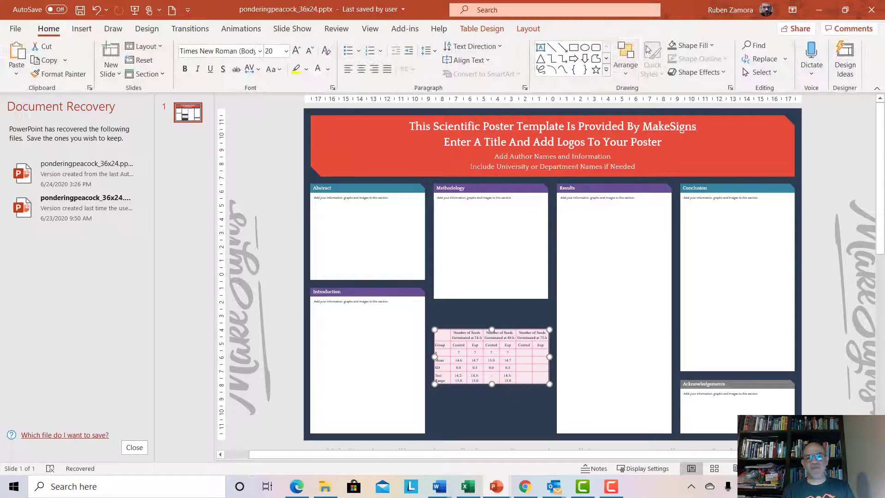
pyautogui.click(540, 47)
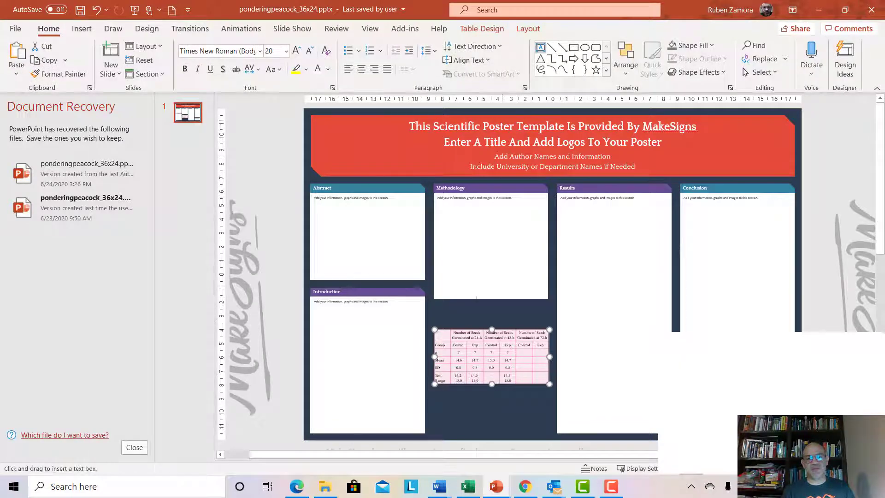
pyautogui.click(435, 318)
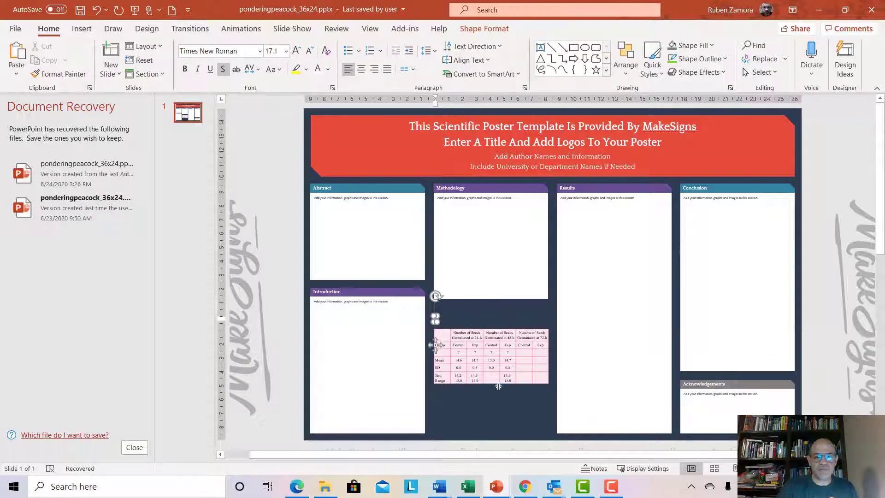
pyautogui.click(491, 413)
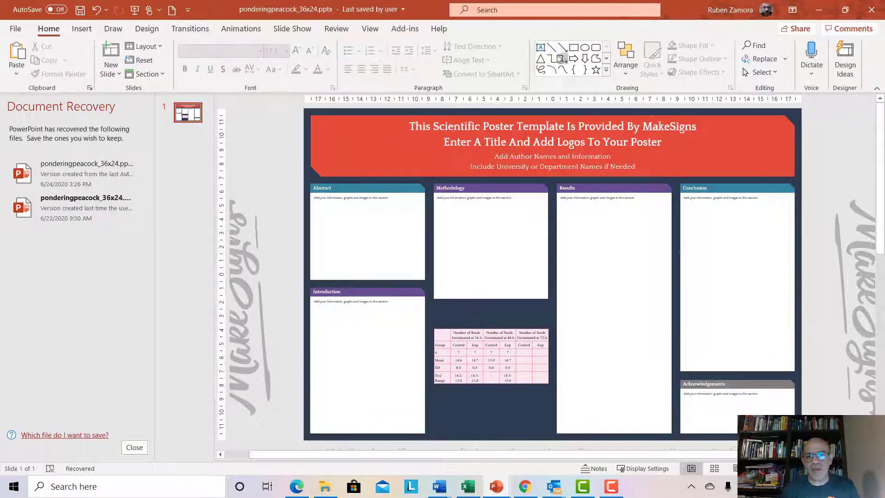
pyautogui.click(540, 47)
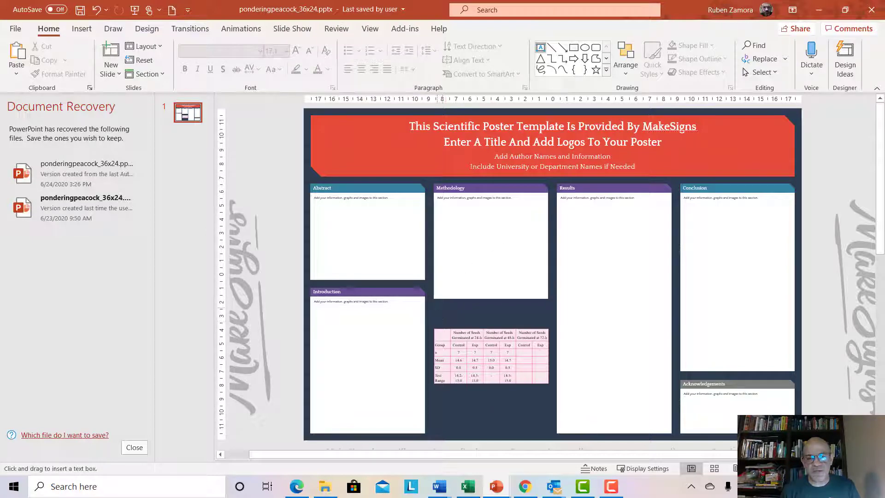
pyautogui.moveTo(435, 313); pyautogui.dragTo(549, 324)
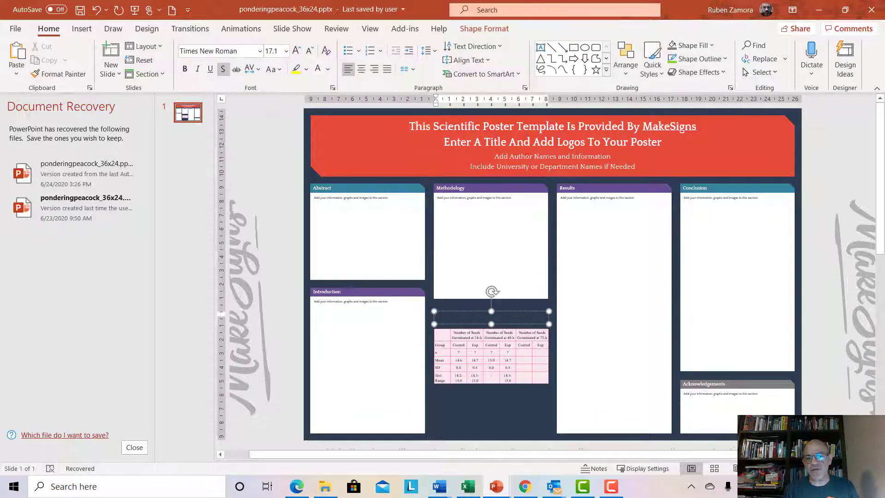
# Type 'Table 1' in the caption box, make it taller and move it closer to the table
pyautogui.keyDown('ctrl'); pyautogui.scroll(7, 491, 322); pyautogui.keyUp('ctrl')
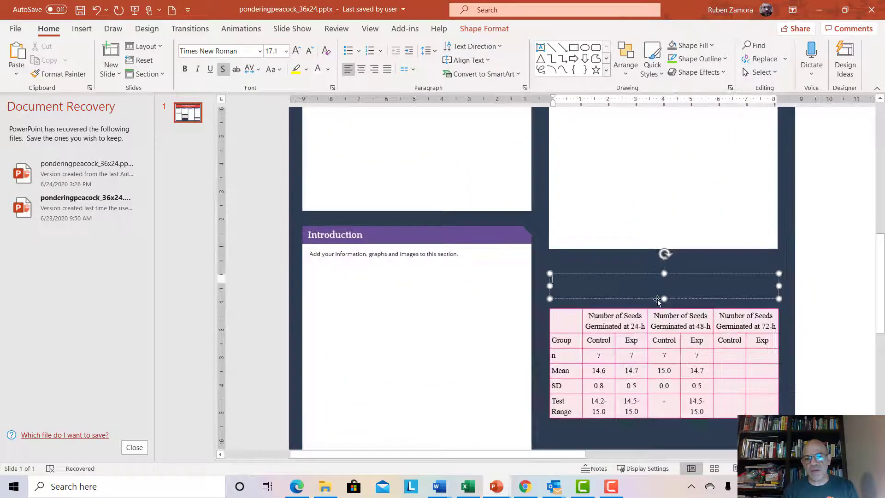
pyautogui.write('Table 1')
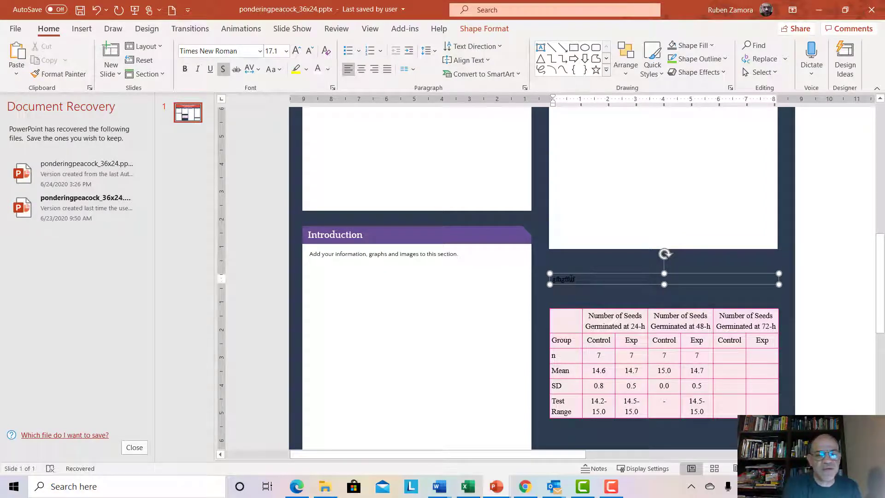
pyautogui.tripleClick(564, 279)
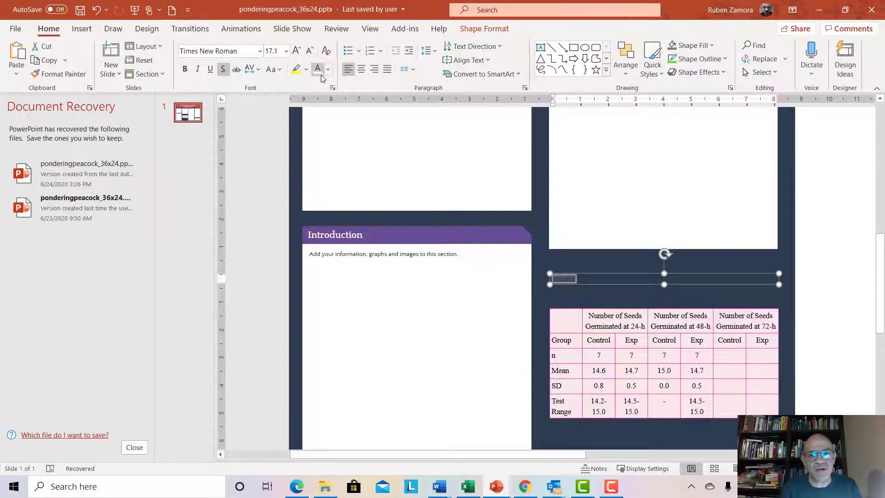
pyautogui.moveTo(664, 285); pyautogui.dragTo(663, 305)
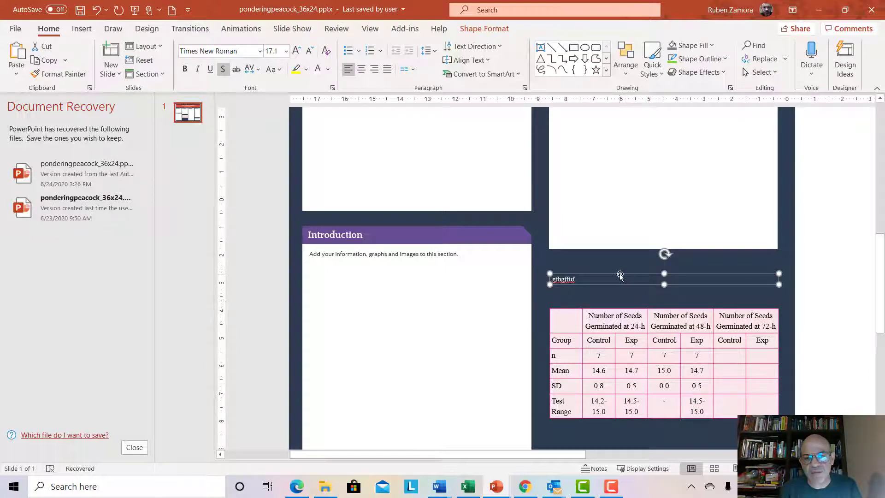
pyautogui.moveTo(620, 276); pyautogui.dragTo(621, 290)
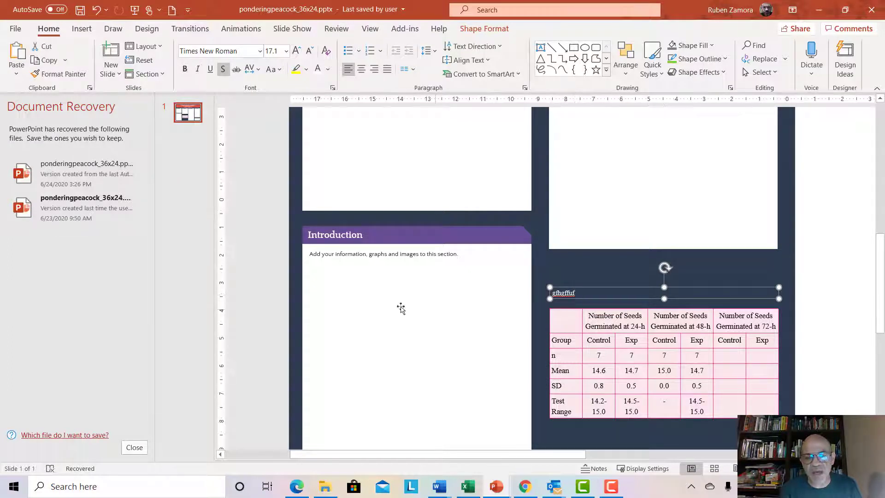
# Replace the caption text with 'Table 1.'
pyautogui.press('Delete')
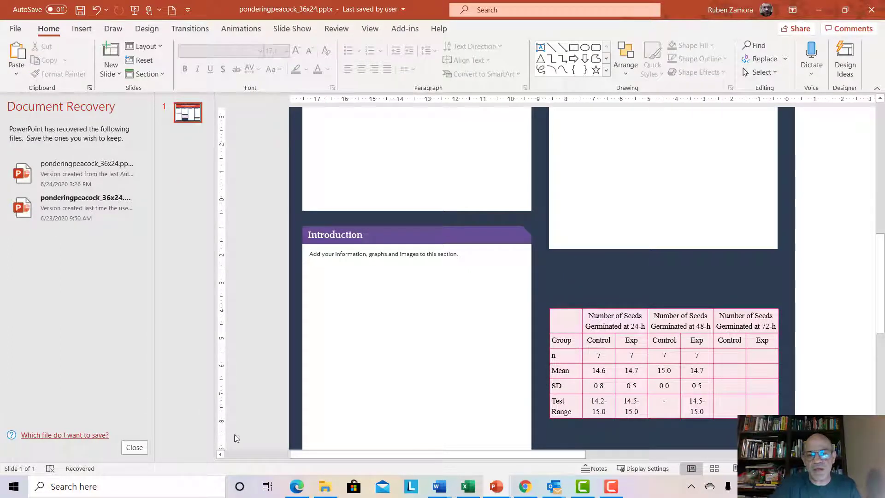
pyautogui.hotkey('ctrl', 'z')
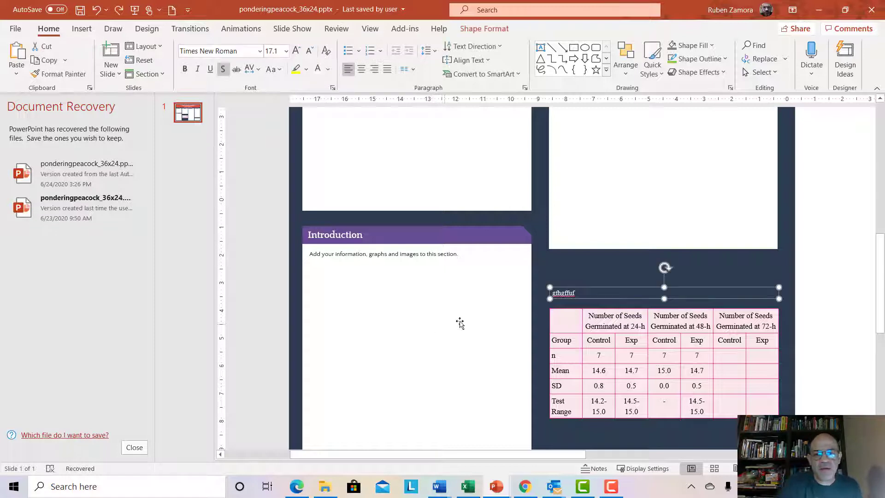
pyautogui.click(572, 297)
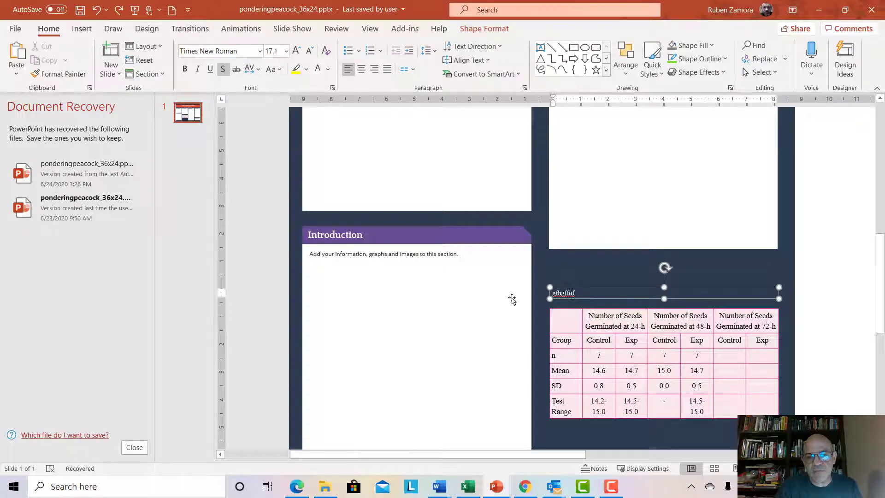
pyautogui.press('BackSpace')
pyautogui.press('BackSpace')
pyautogui.press('BackSpace')
pyautogui.press('BackSpace')
pyautogui.press('BackSpace')
pyautogui.press('BackSpace')
pyautogui.press('BackSpace')
pyautogui.press('BackSpace')
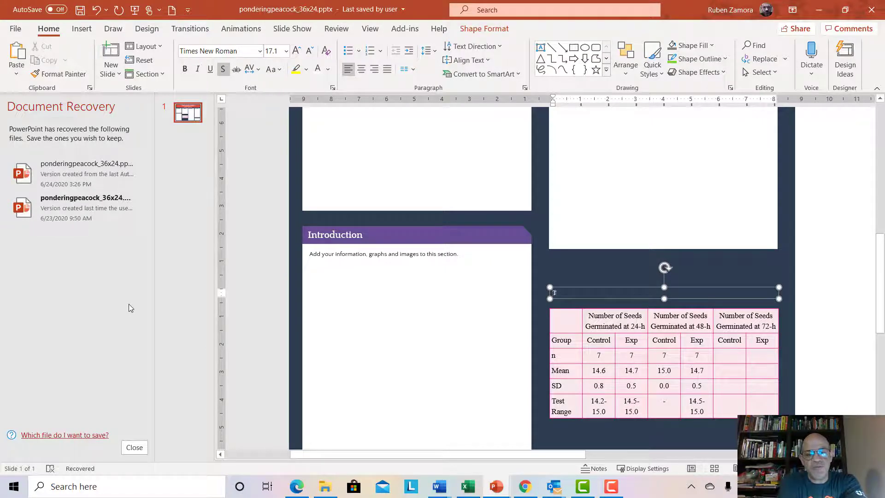
pyautogui.write('Table')
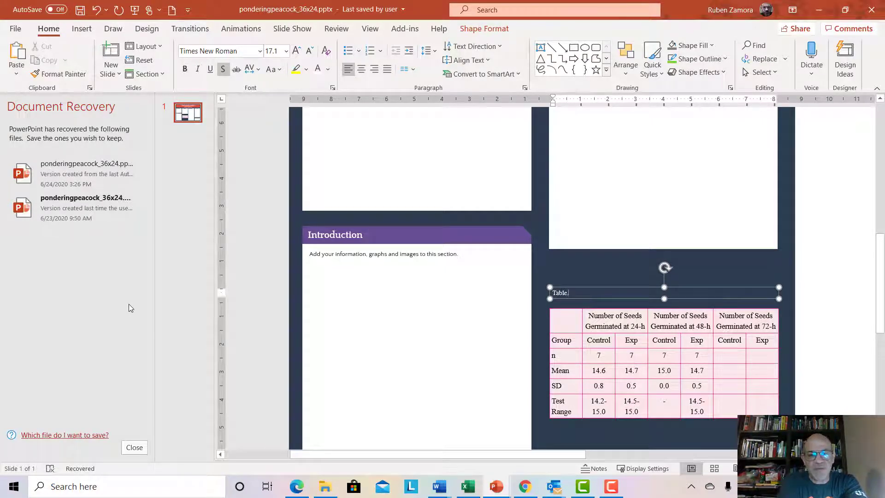
pyautogui.write(' 1')
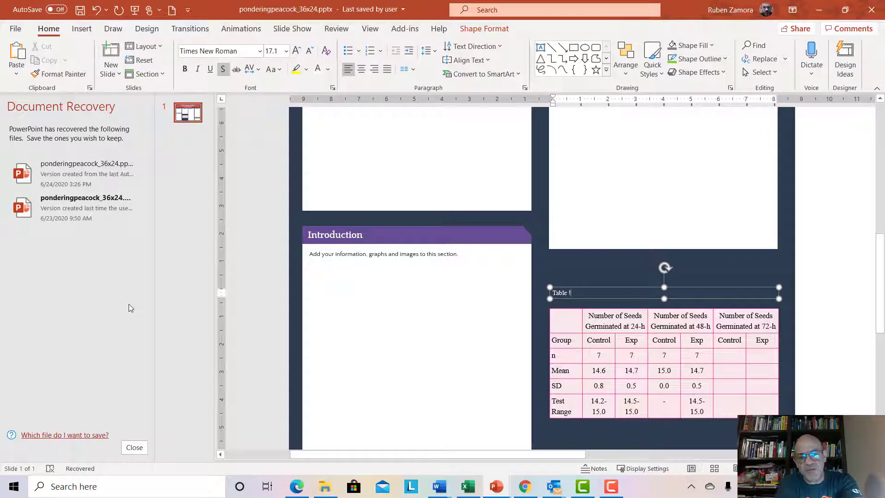
pyautogui.write('.')
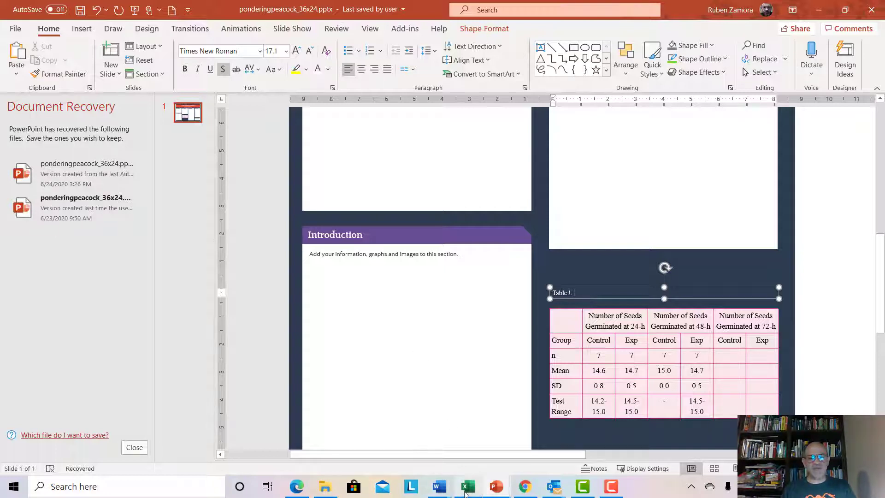
# Bring up the Suggested Table Formats document in Word and select the Table 1 caption paragraph
pyautogui.click(440, 486)
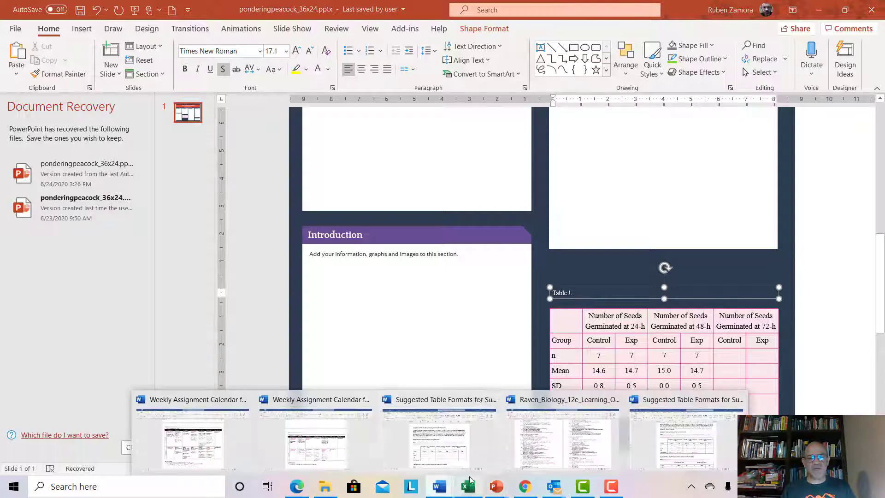
pyautogui.click(478, 455)
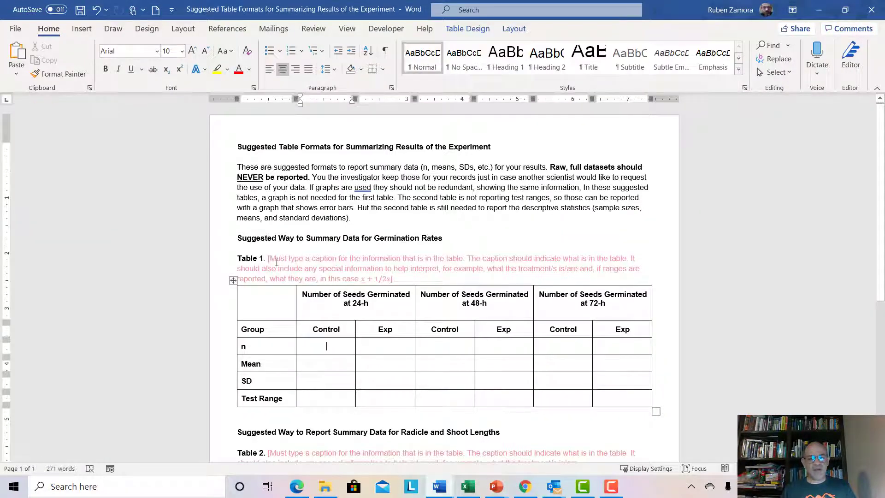
pyautogui.moveTo(277, 262); pyautogui.dragTo(420, 280)
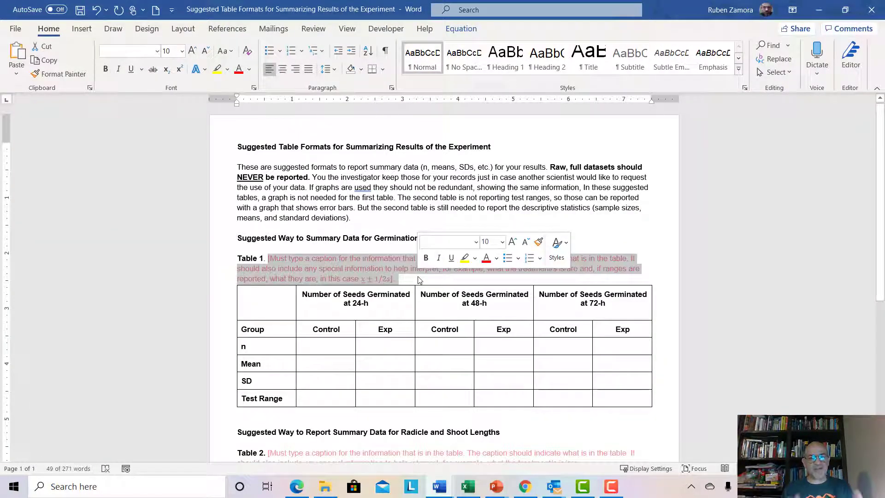
pyautogui.click(375, 271)
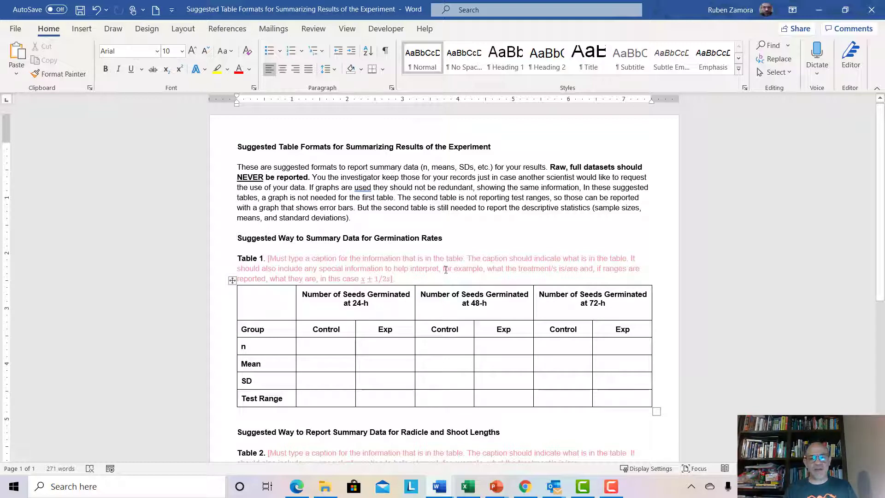
pyautogui.moveTo(443, 269); pyautogui.dragTo(395, 280)
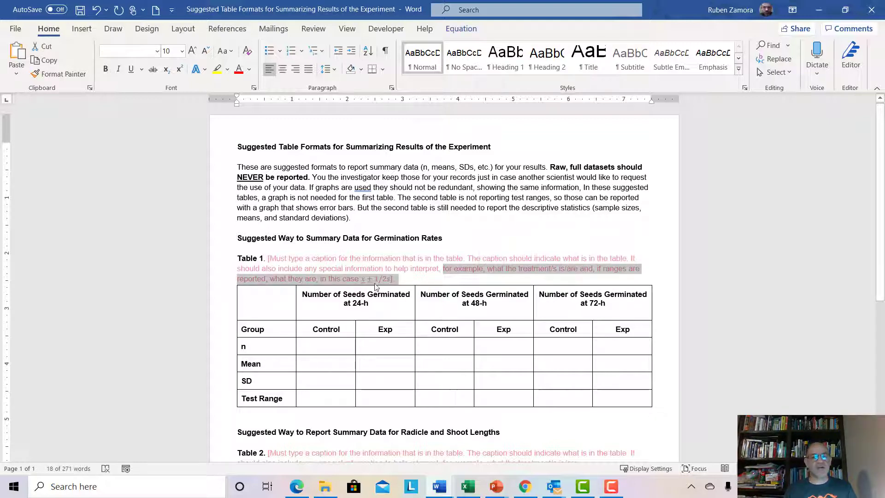
pyautogui.tripleClick(272, 254)
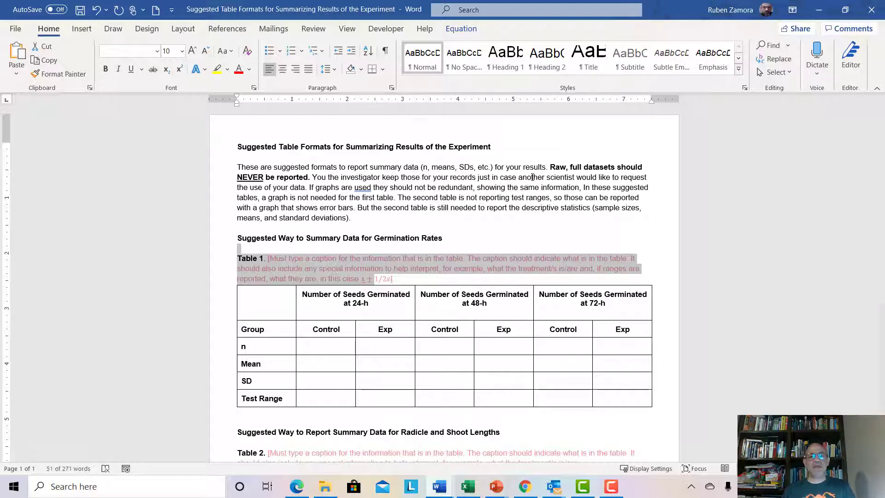
# Show the Radicle and Shoot Lengths sheet in a maximized Excel window and select its bar chart
pyautogui.click(475, 485)
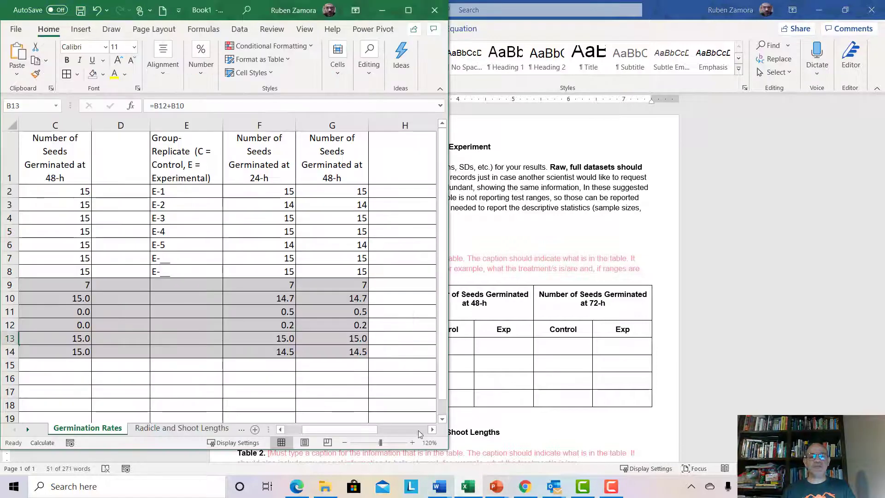
pyautogui.click(185, 430)
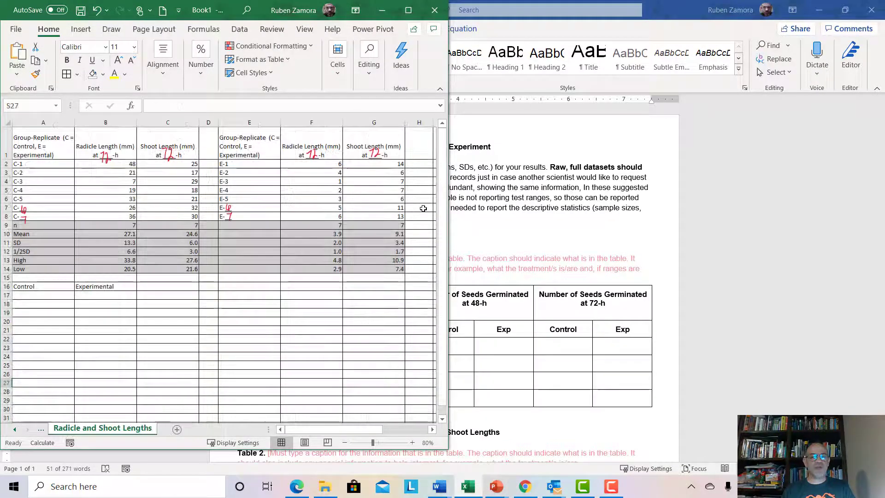
pyautogui.click(408, 10)
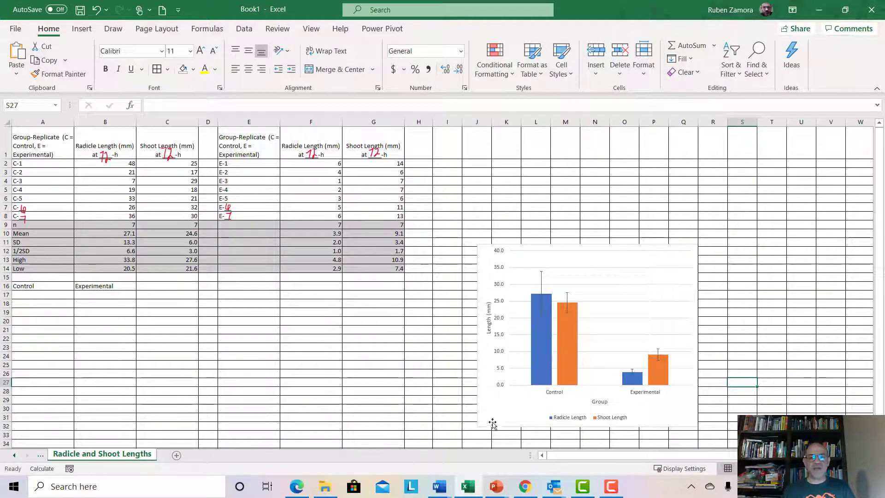
pyautogui.click(490, 421)
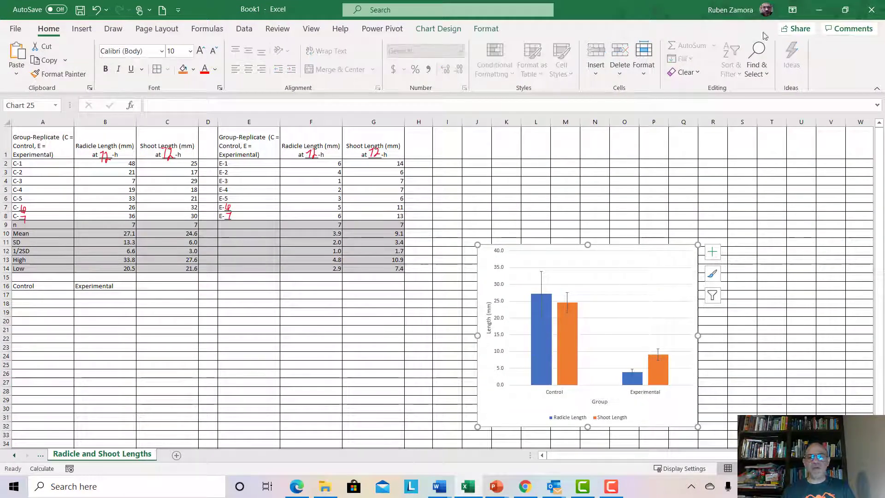
# Resize the radicle and shoot length chart to 8 inches wide with its aspect ratio locked
pyautogui.rightClick(671, 415)
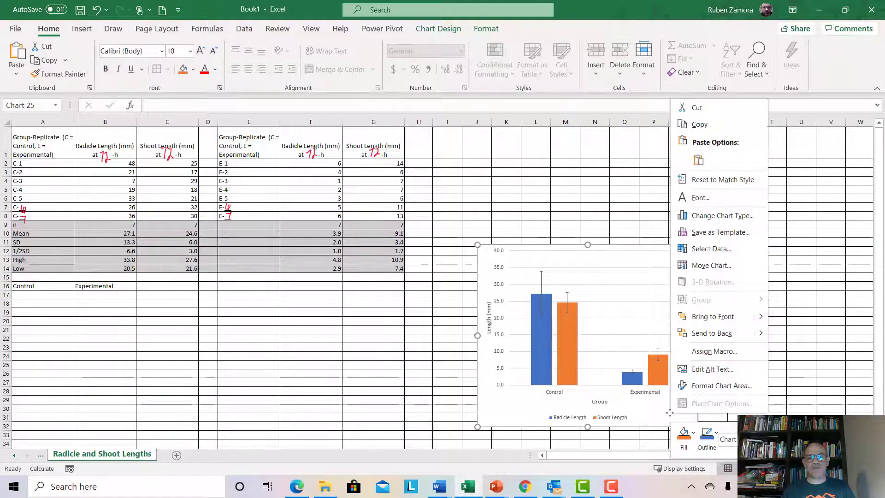
pyautogui.click(481, 30)
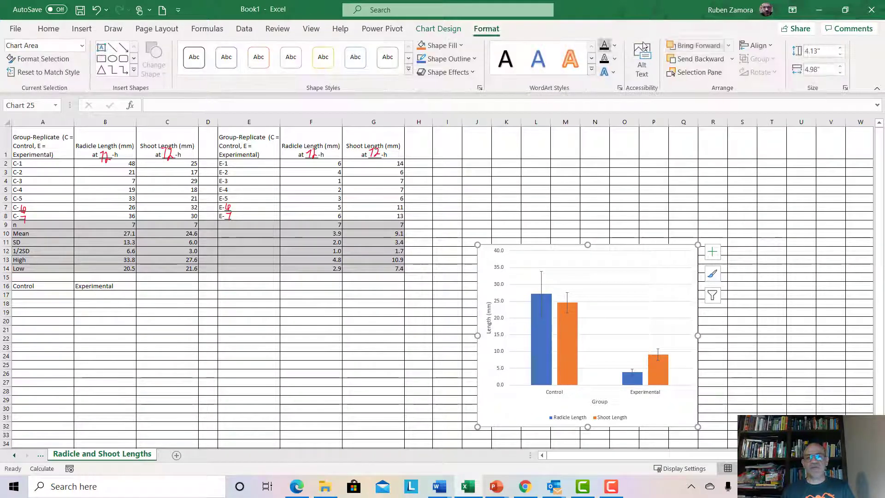
pyautogui.click(846, 88)
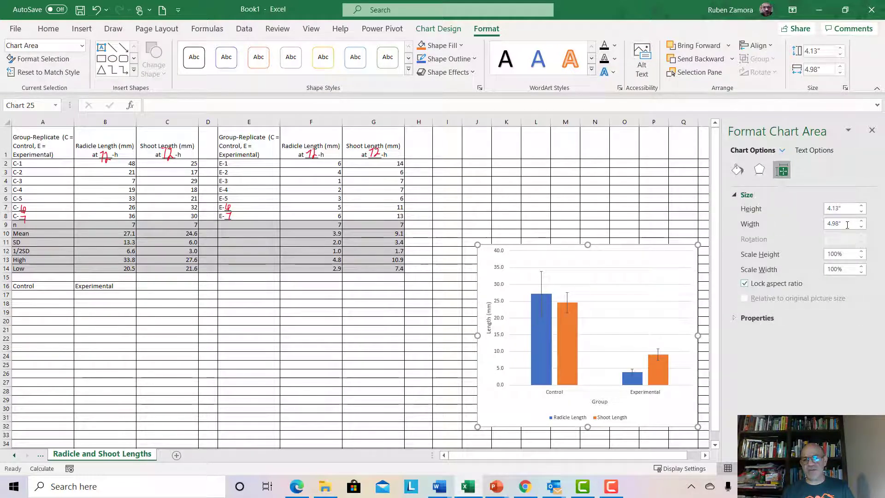
pyautogui.moveTo(848, 224); pyautogui.dragTo(822, 223)
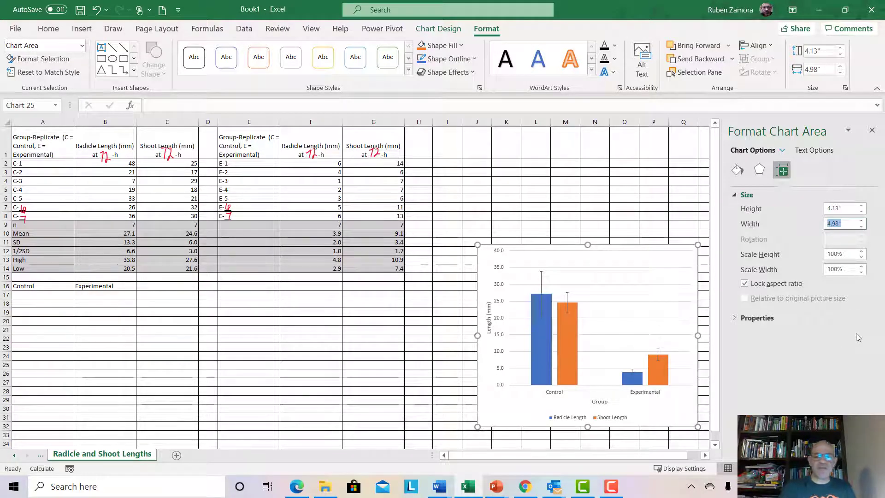
pyautogui.write('8')
pyautogui.press('Return')
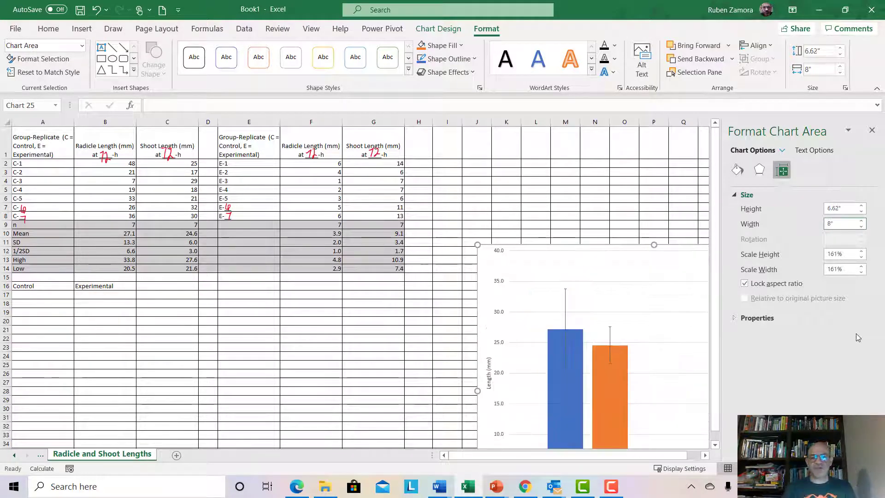
pyautogui.click(871, 131)
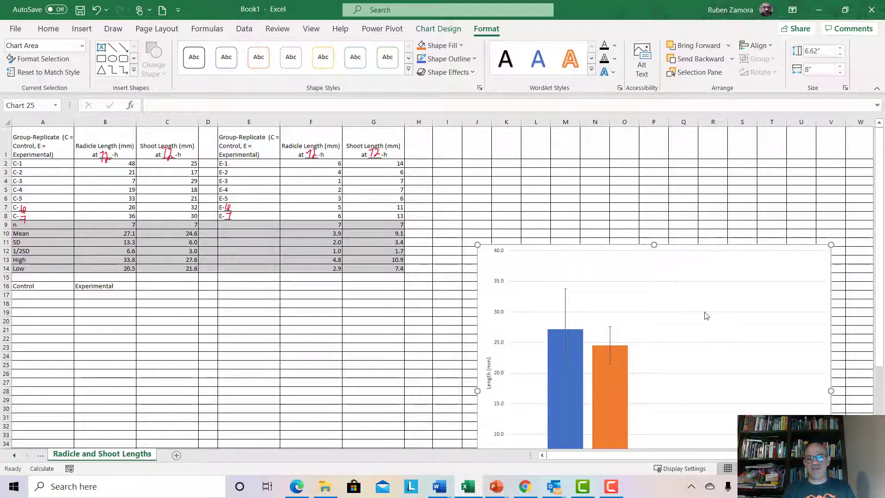
pyautogui.scroll(-2, 692, 314)
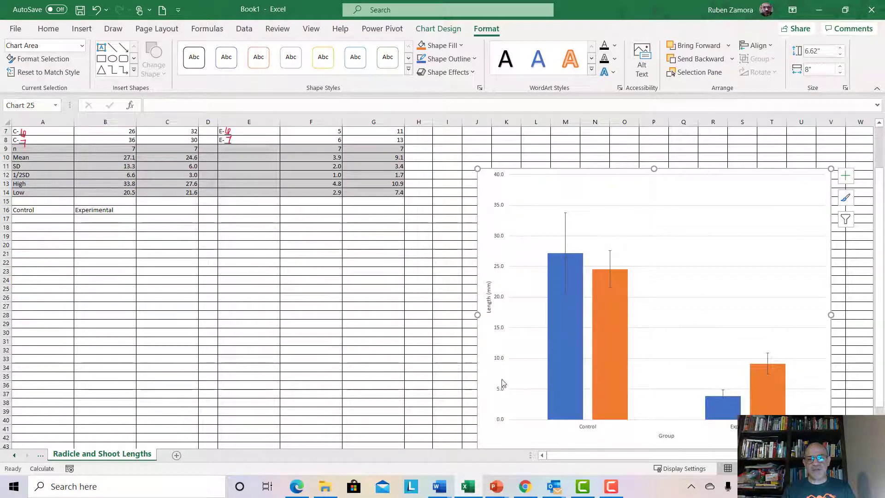
# Set the chart text to 18 pt
pyautogui.click(51, 30)
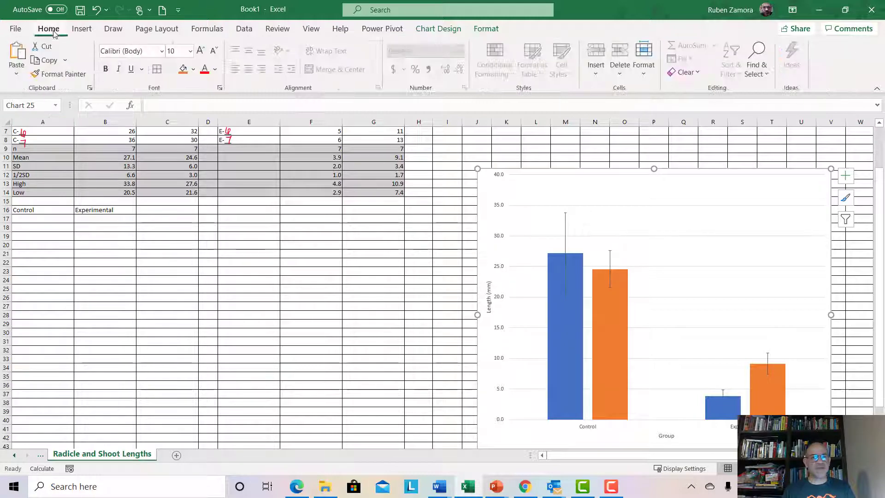
pyautogui.click(193, 53)
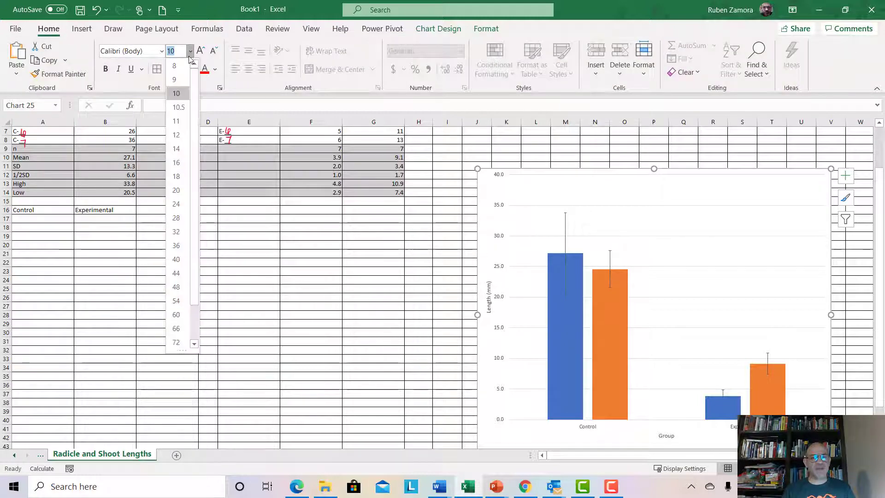
pyautogui.click(176, 178)
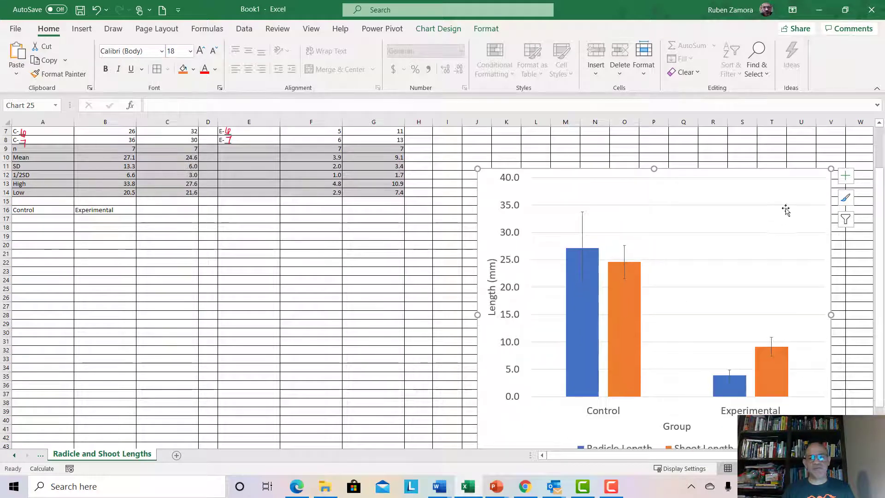
# Move the chart legend to the right and apply the dark chart style
pyautogui.click(845, 176)
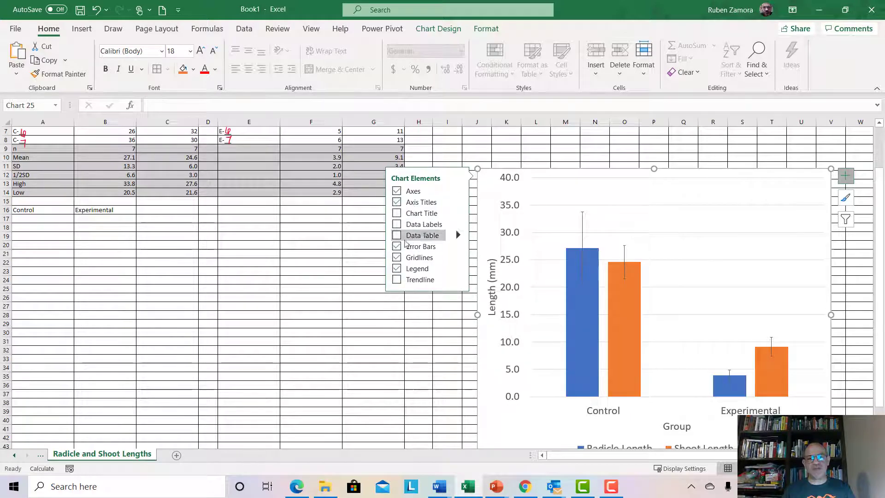
pyautogui.click(459, 268)
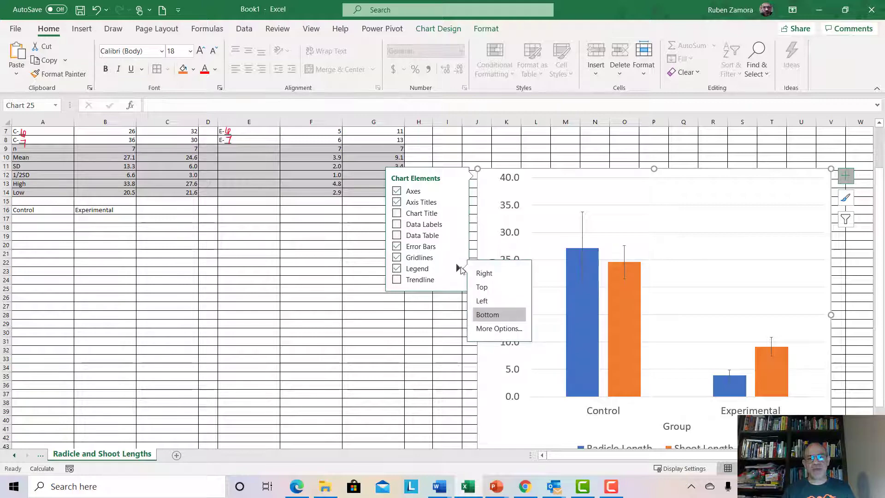
pyautogui.click(486, 272)
pyautogui.scroll(-1, 810, 357)
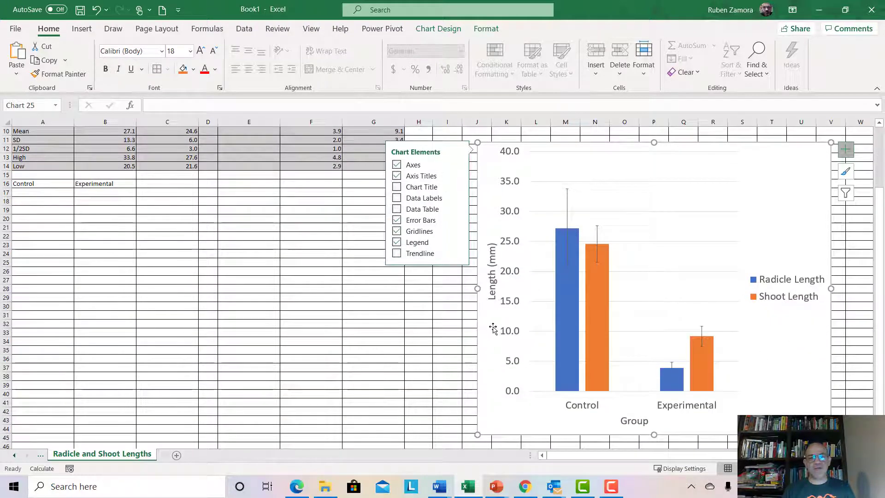
pyautogui.click(440, 29)
pyautogui.click(480, 60)
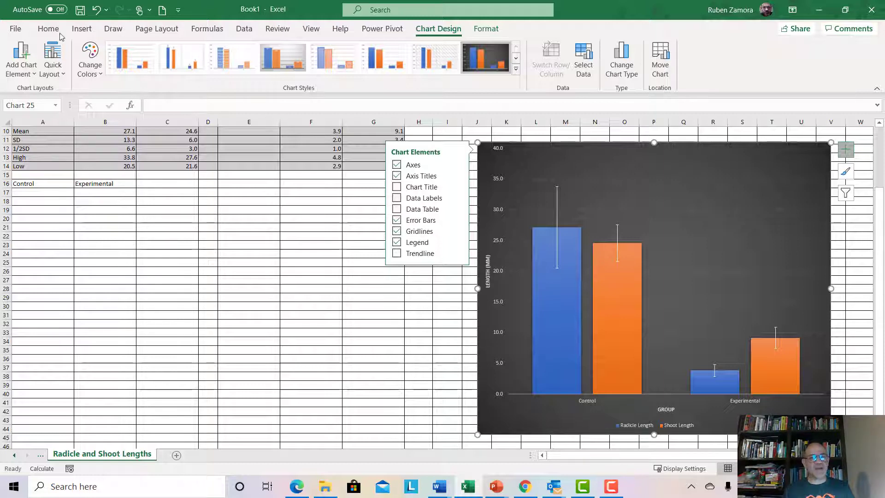
# Increase the chart text to 20 pt
pyautogui.click(48, 29)
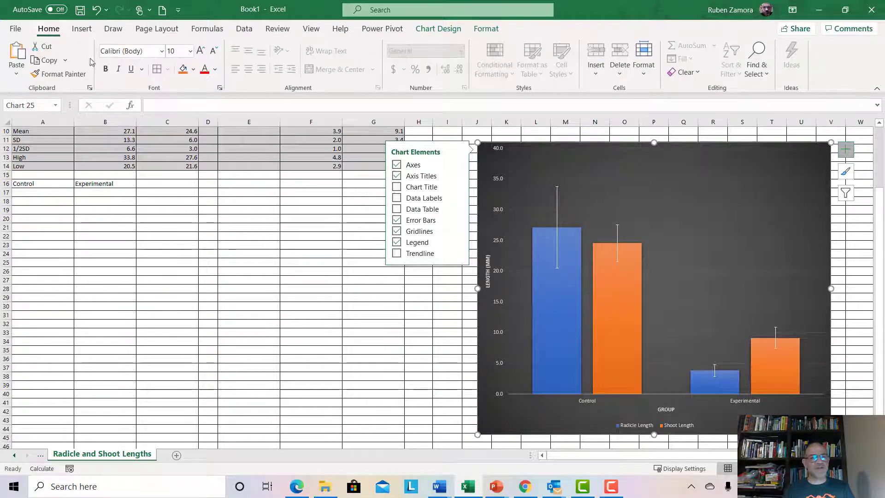
pyautogui.click(191, 51)
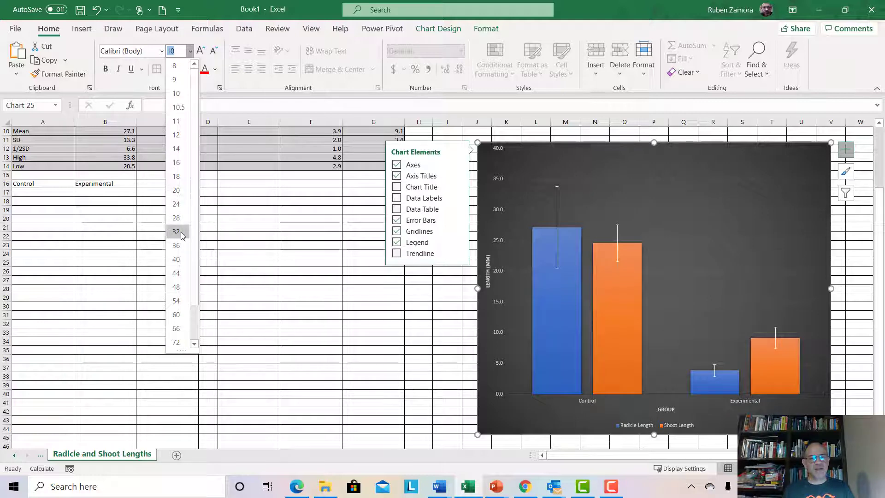
pyautogui.click(180, 192)
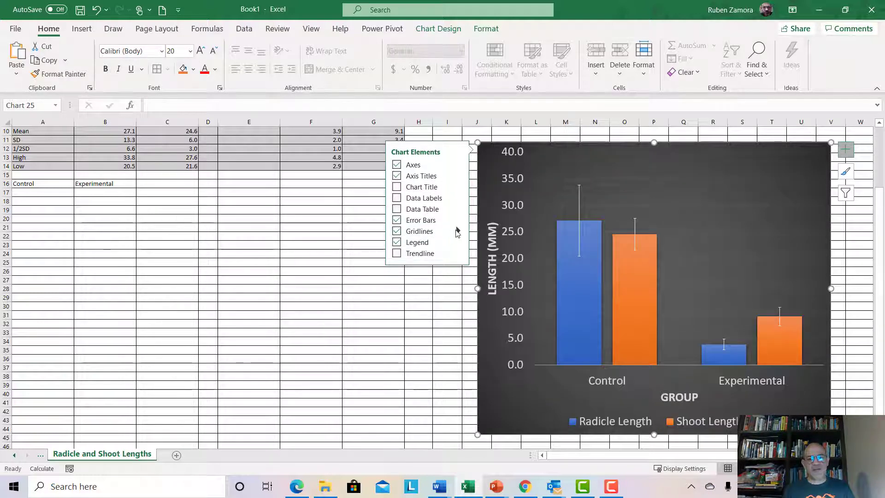
# Place the legend on the right of the chart and copy the whole chart
pyautogui.click(458, 242)
pyautogui.click(484, 247)
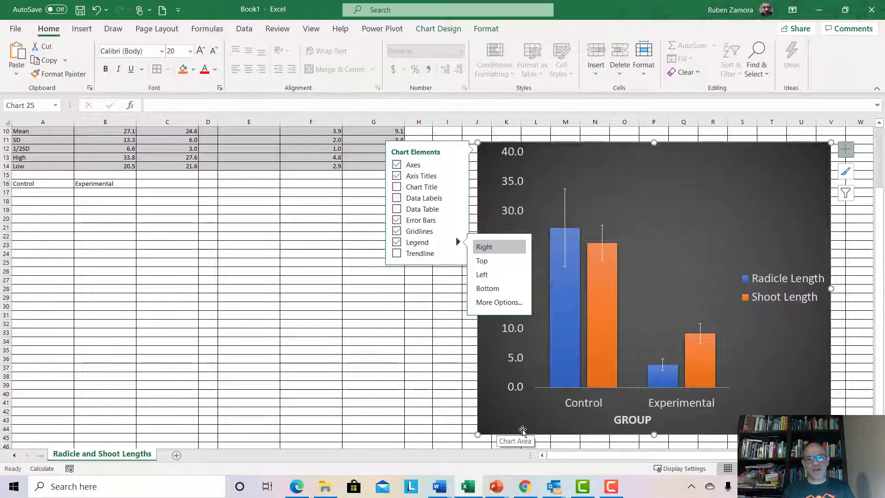
pyautogui.rightClick(526, 428)
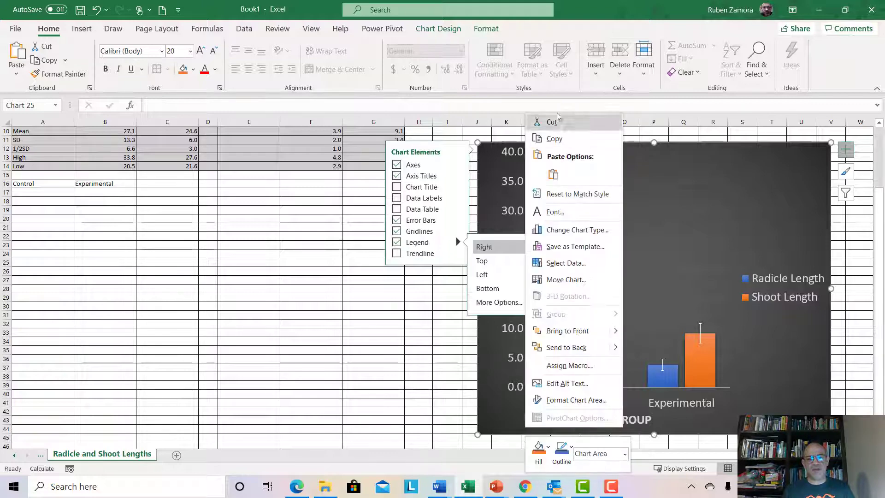
pyautogui.click(554, 138)
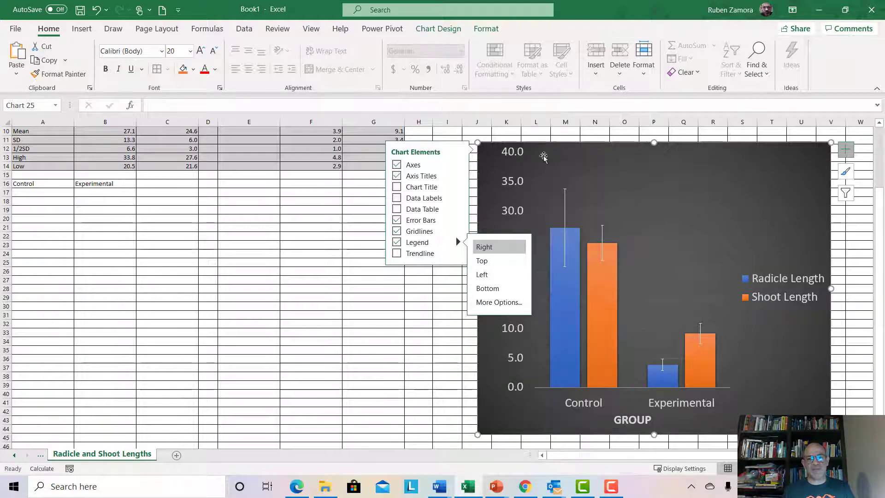
# Switch to the ponderingpeacock_36x24 poster and shorten the Results box to free space below
pyautogui.click(497, 486)
pyautogui.click(671, 458)
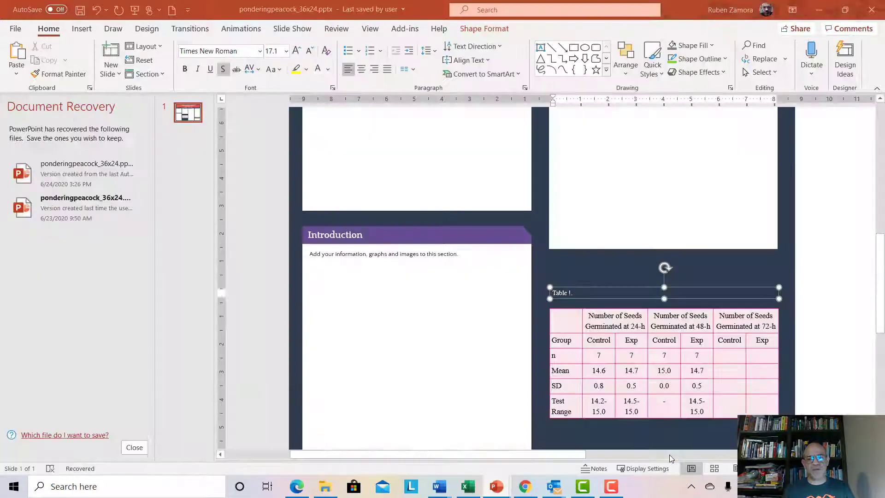
pyautogui.scroll(1, 500, 318)
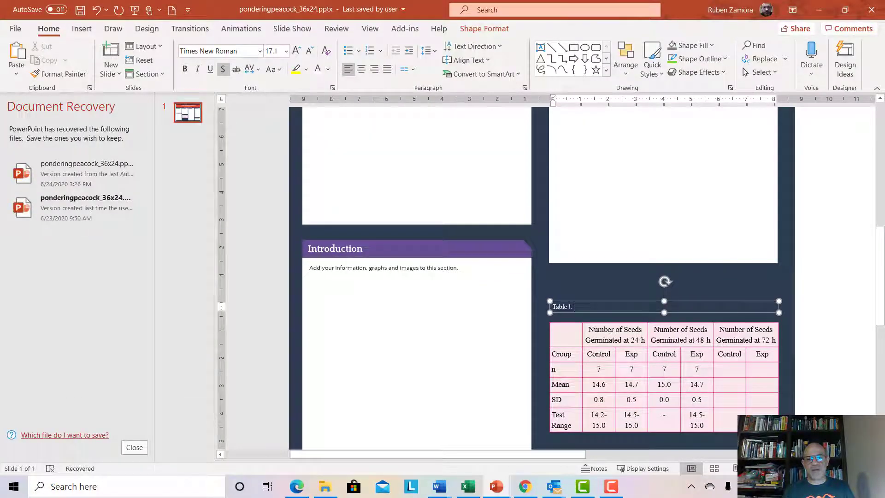
pyautogui.scroll(-3, 742, 401)
pyautogui.click(725, 413)
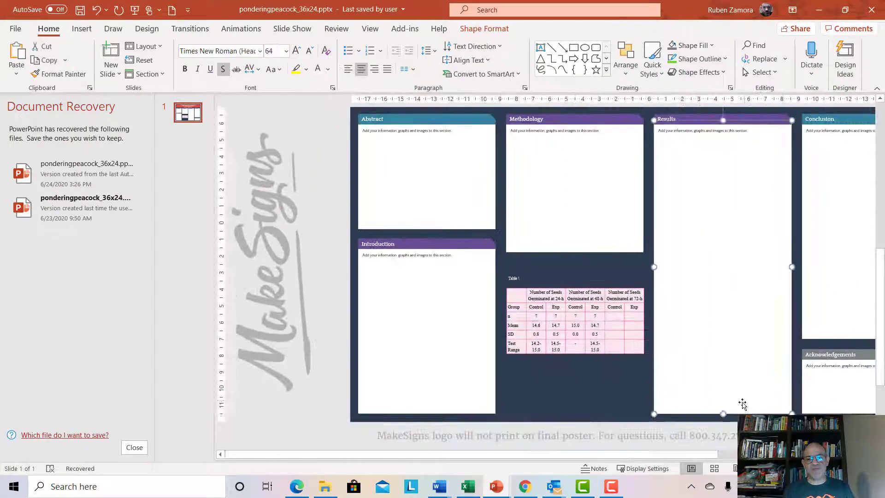
pyautogui.moveTo(724, 413); pyautogui.dragTo(694, 251)
pyautogui.click(712, 364)
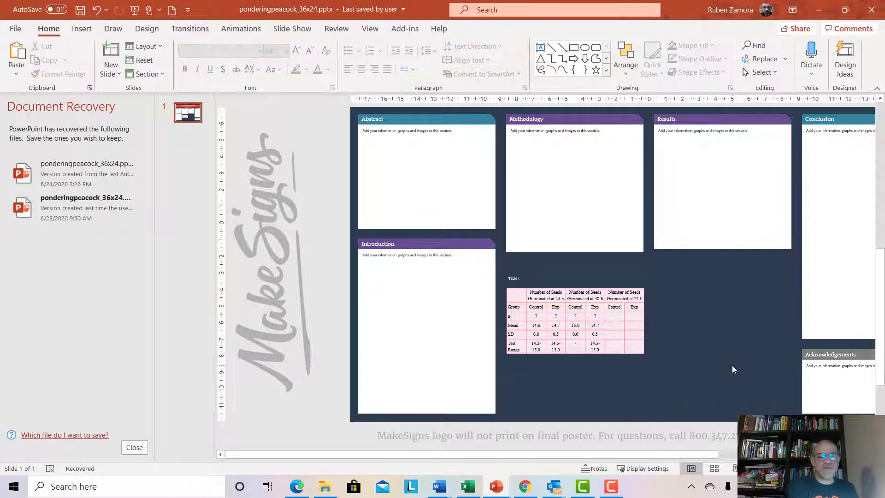
# Paste the chart beside the table, recolour it with Colorful Palette 4, then delete it
pyautogui.hotkey('ctrl', 'v')
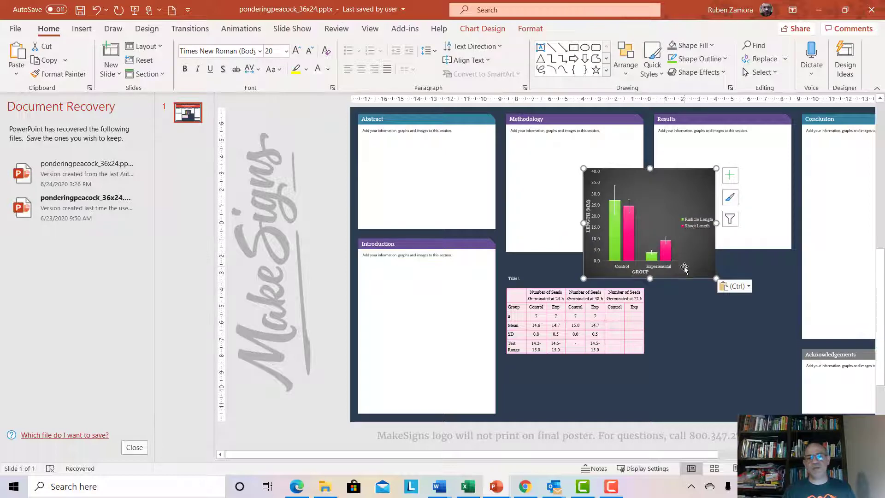
pyautogui.moveTo(685, 266); pyautogui.dragTo(758, 383)
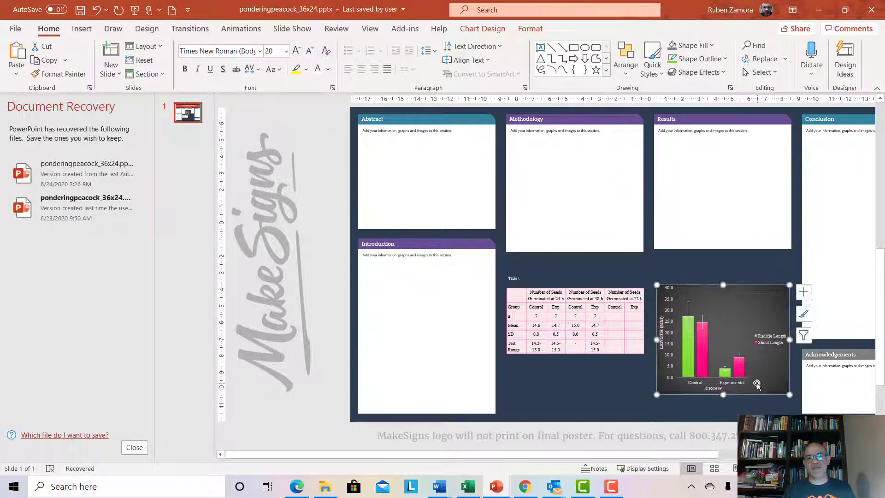
pyautogui.click(489, 29)
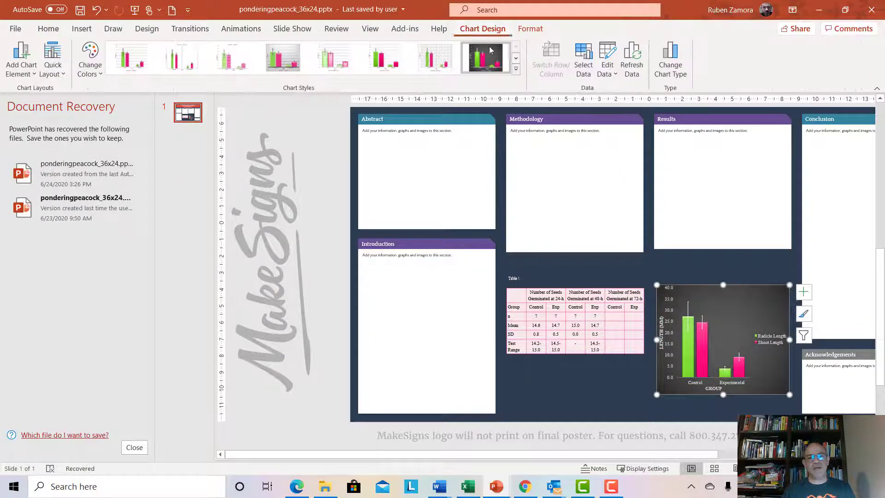
pyautogui.click(92, 62)
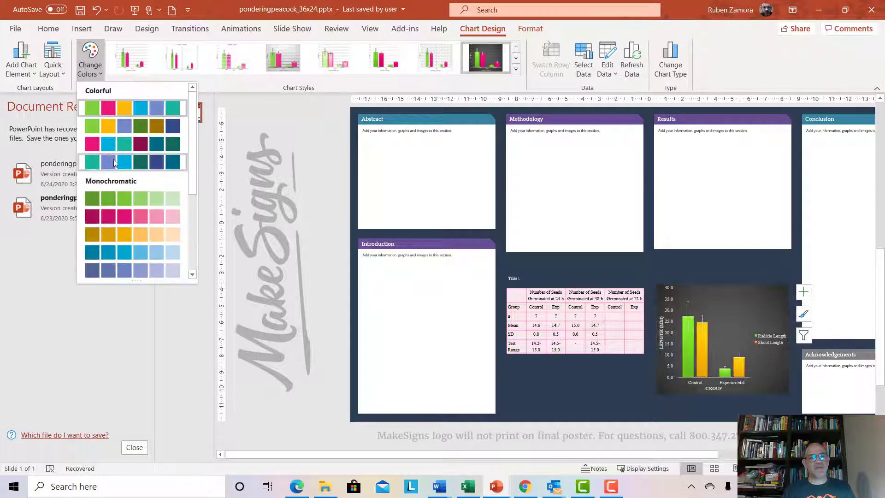
pyautogui.click(118, 164)
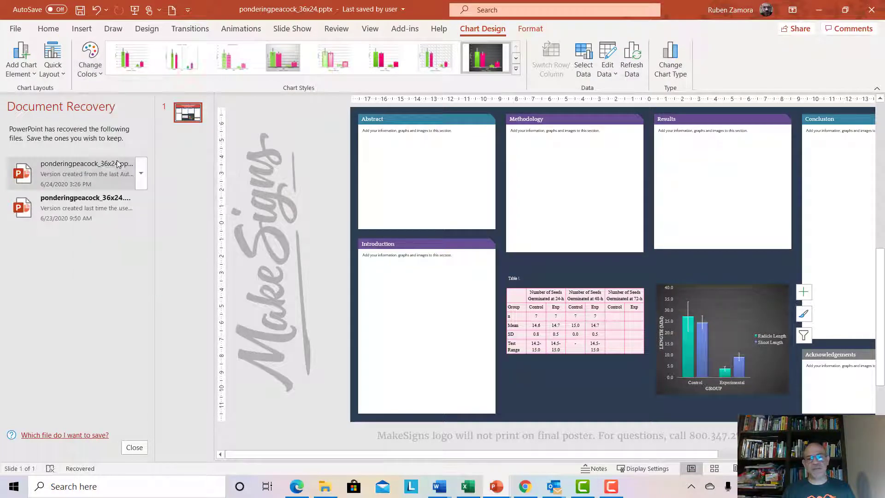
pyautogui.moveTo(663, 392); pyautogui.dragTo(662, 375)
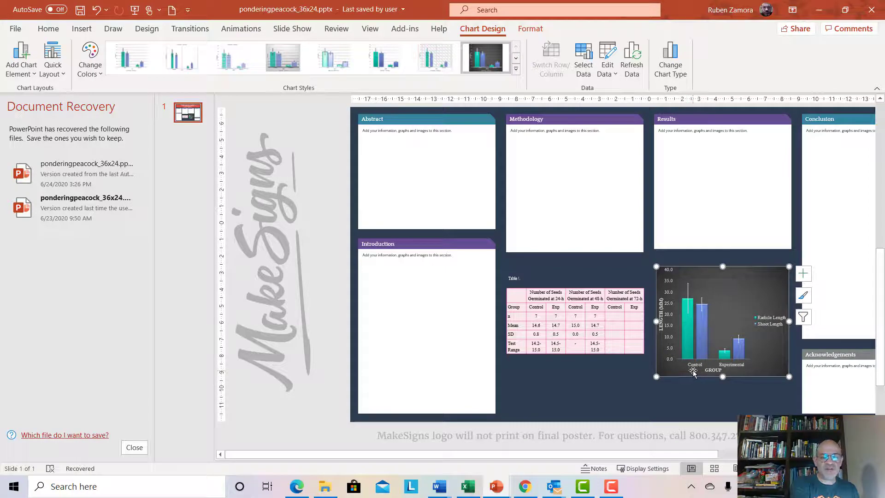
pyautogui.press('Delete')
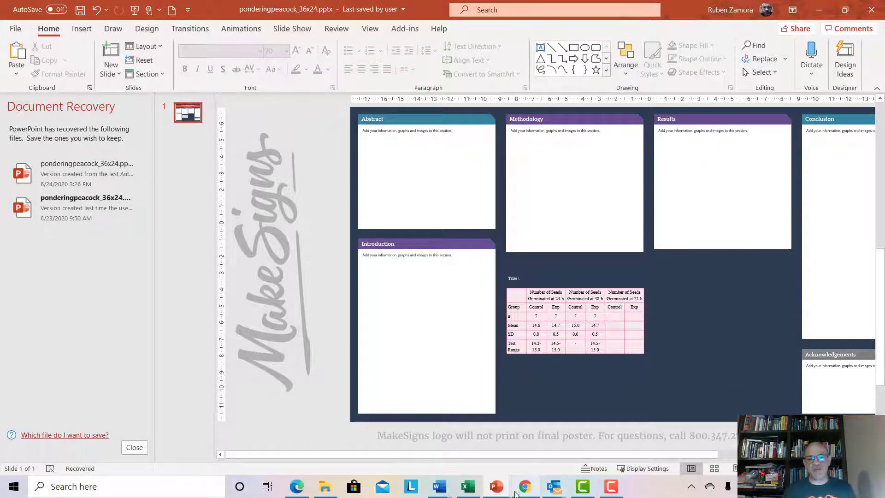
# Switch to the pragmaticgraphite_48x36 poster window on Ailanthus altissima allelopathy
pyautogui.moveTo(497, 486)
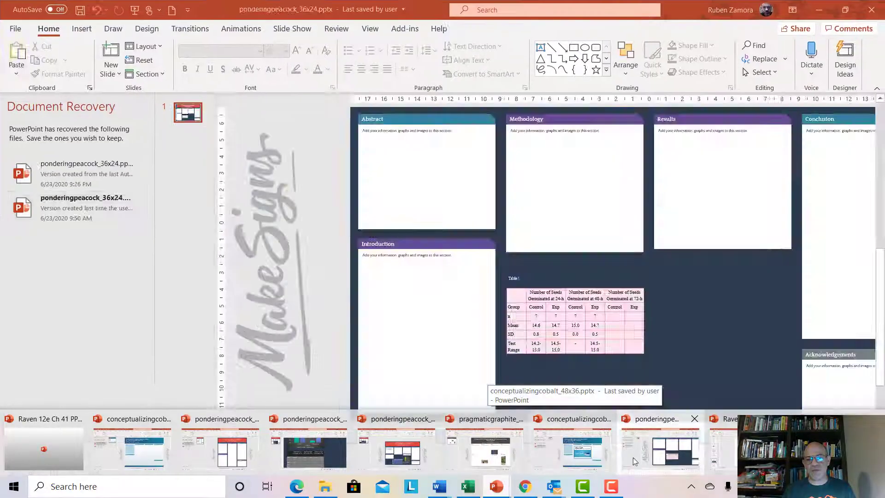
pyautogui.moveTo(563, 461)
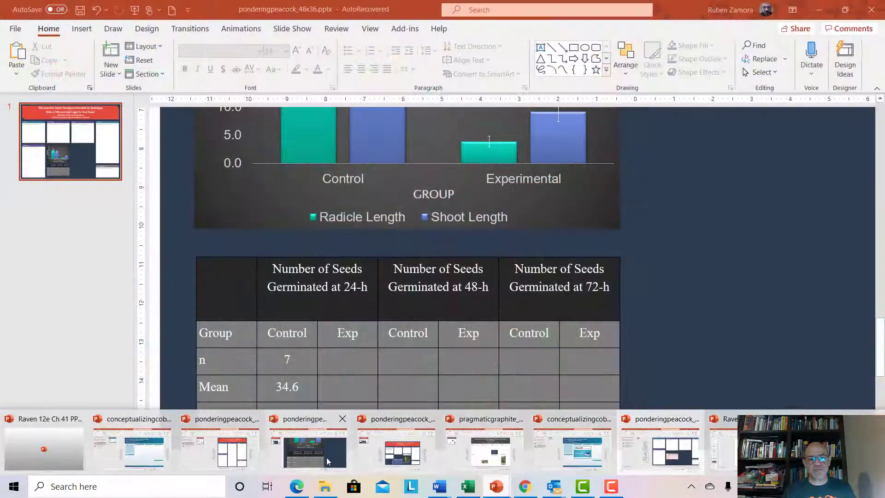
pyautogui.moveTo(374, 455)
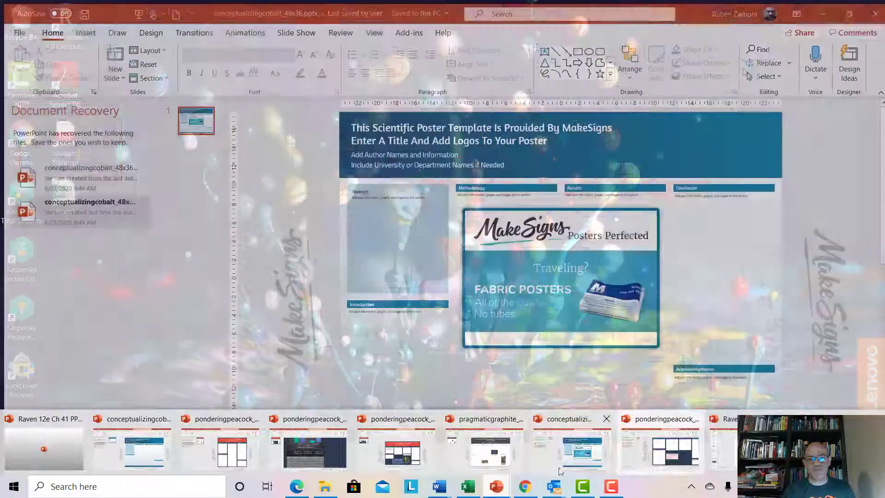
pyautogui.moveTo(690, 456)
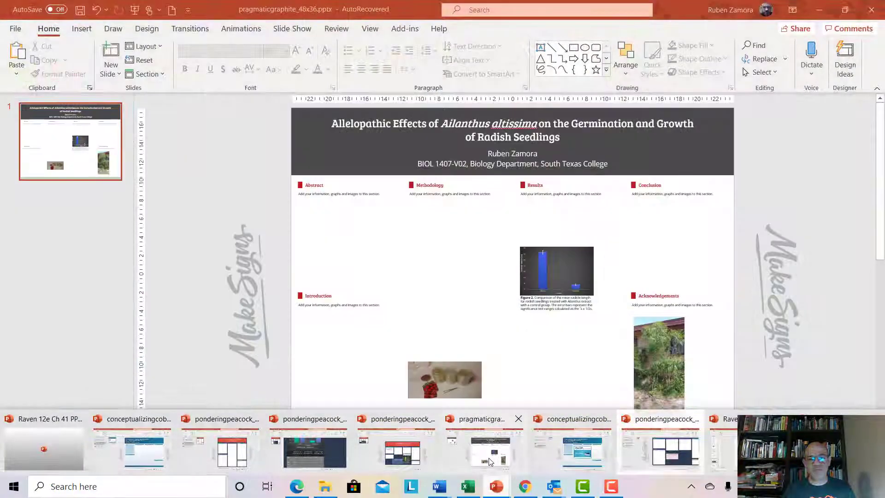
pyautogui.click(493, 461)
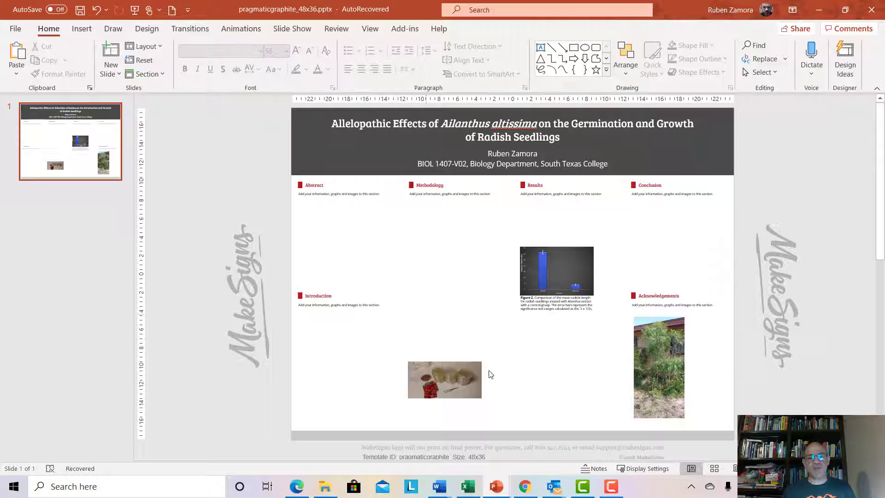
# Paste the orange radicle/shoot length chart below the blue Results chart and move the petri-dish photo under Introduction
pyautogui.hotkey('ctrl', 'v')
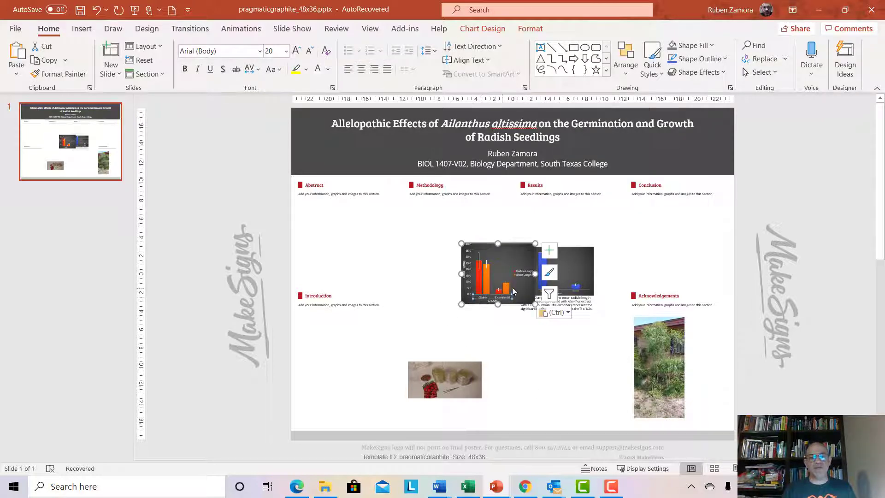
pyautogui.moveTo(520, 286); pyautogui.dragTo(586, 402)
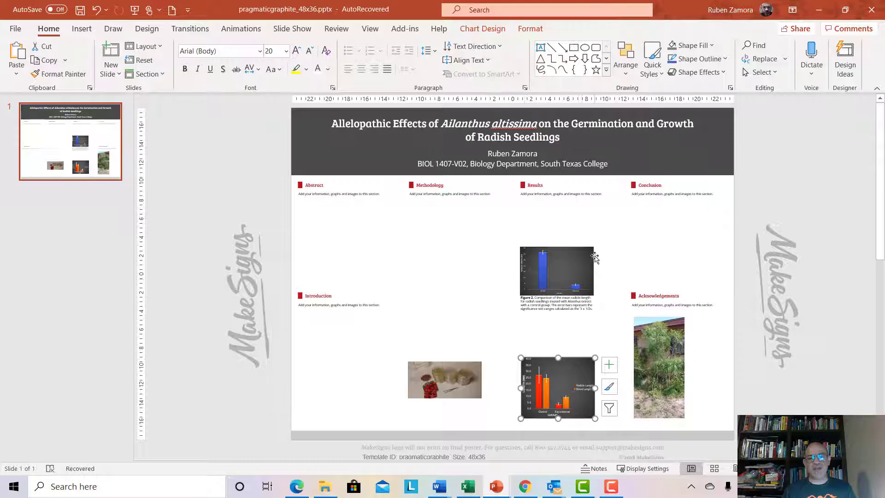
pyautogui.click(563, 310)
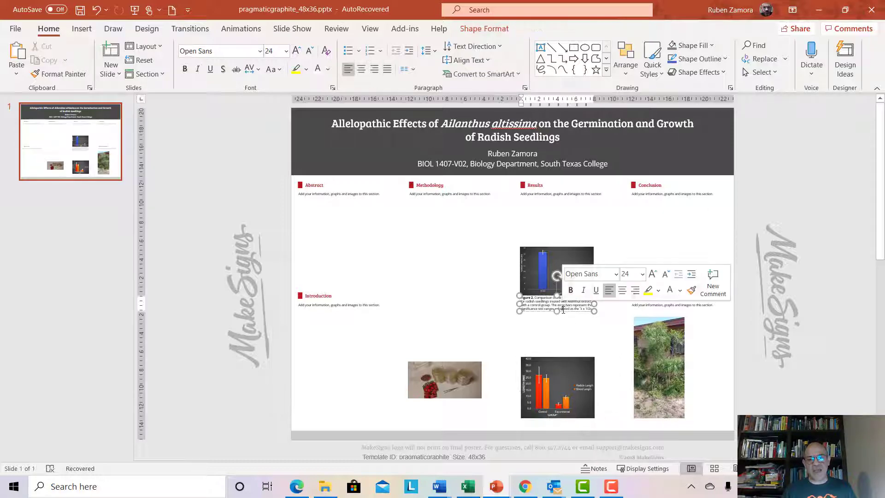
pyautogui.click(557, 364)
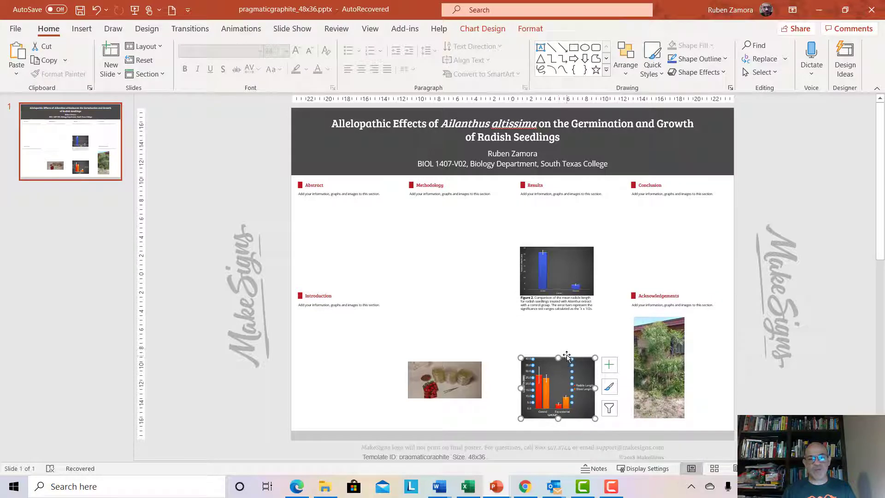
pyautogui.click(450, 367)
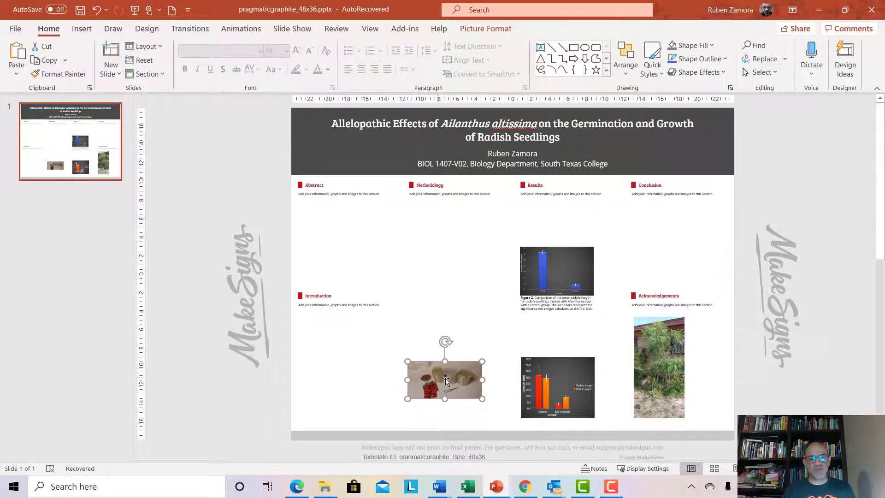
pyautogui.moveTo(435, 372); pyautogui.dragTo(330, 377)
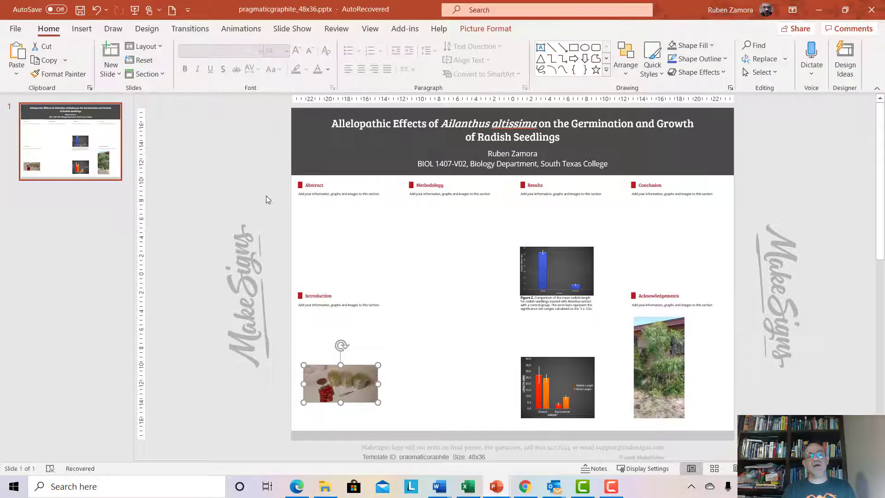
pyautogui.click(301, 186)
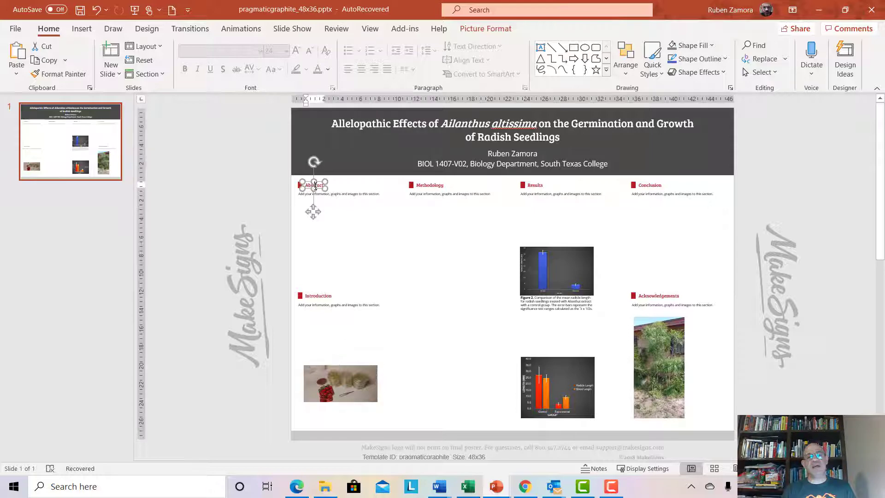
pyautogui.click(339, 198)
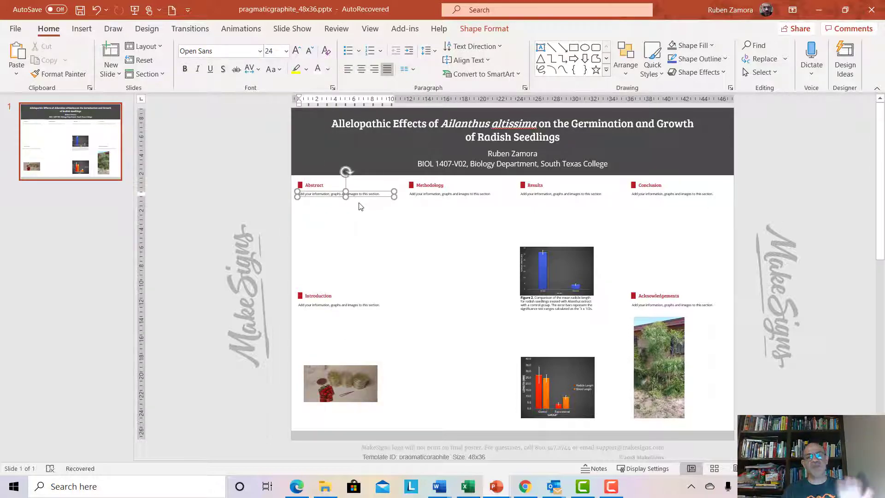